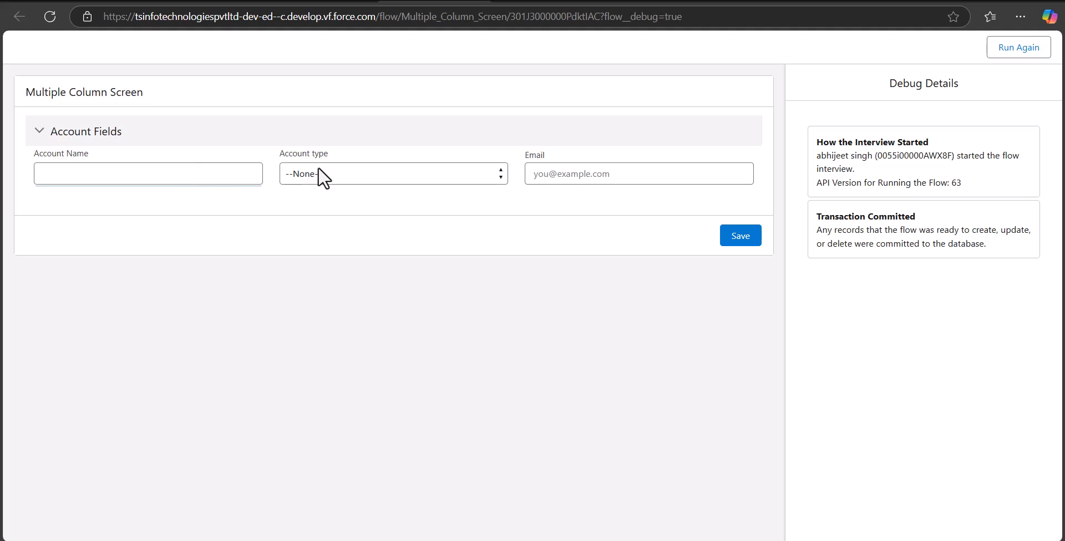
Step: Show the Account Type picklist in the debug run, then switch to the SalesforceFAQs browser tab
left_click(331, 173)
left_click(218, 240)
left_click(609, 173)
left_click(558, 218)
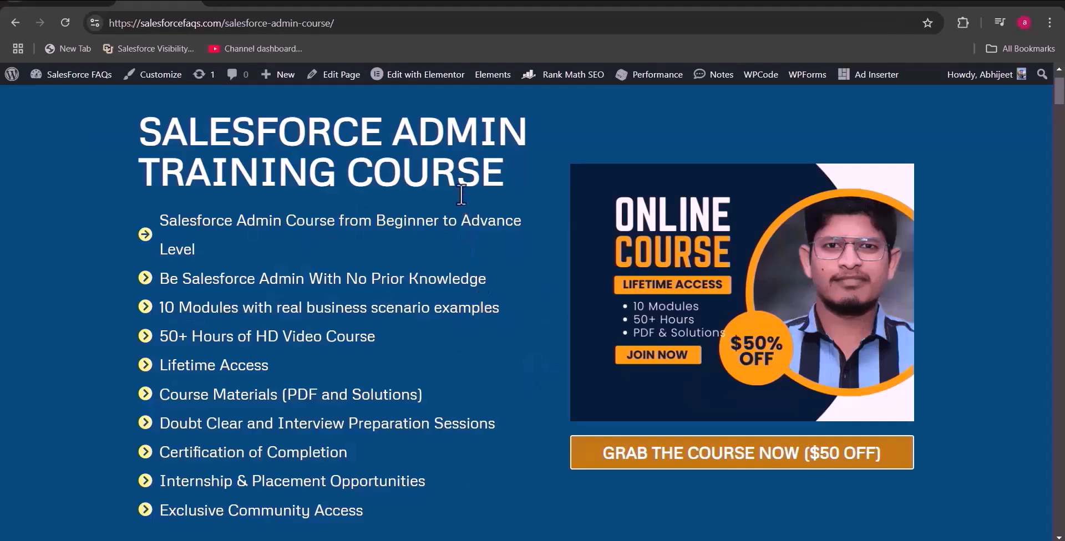
Step: Scroll past the course module list to the $199 lifetime-access BUY NOW pricing card
scroll(456, 261, "down", 1)
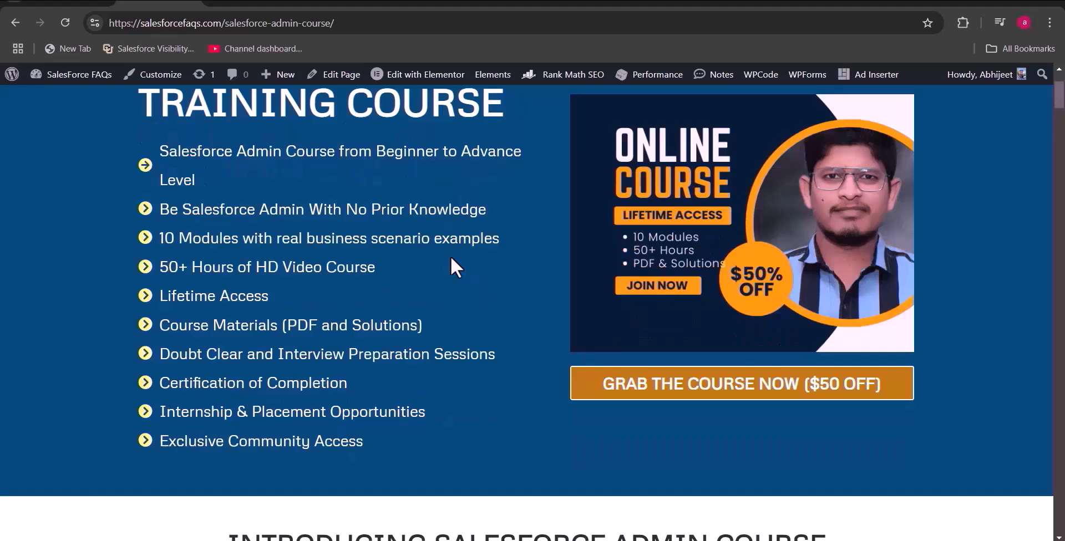
scroll(472, 260, "down", 3)
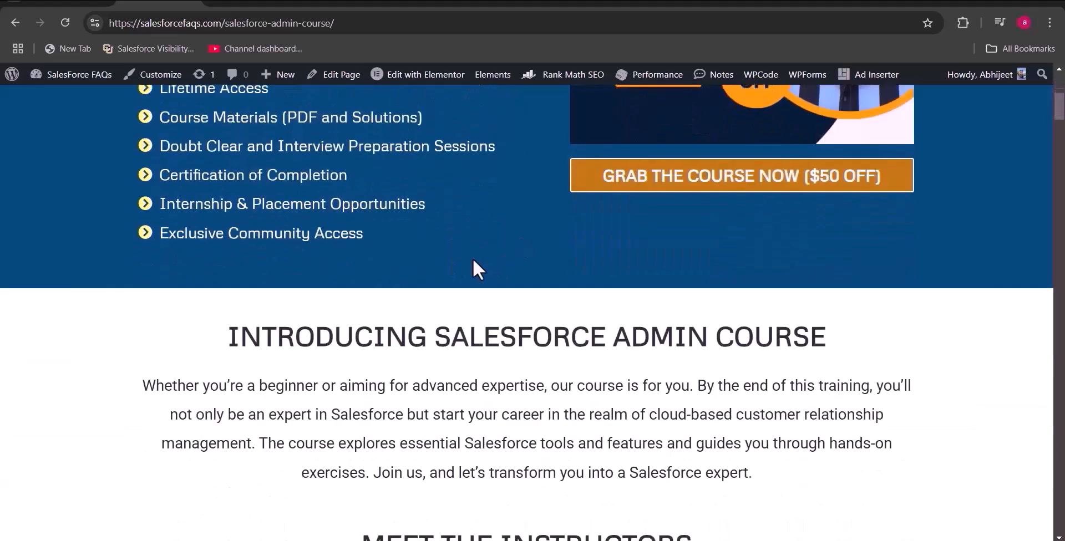
scroll(472, 258, "down", 12)
scroll(472, 259, "down", 5)
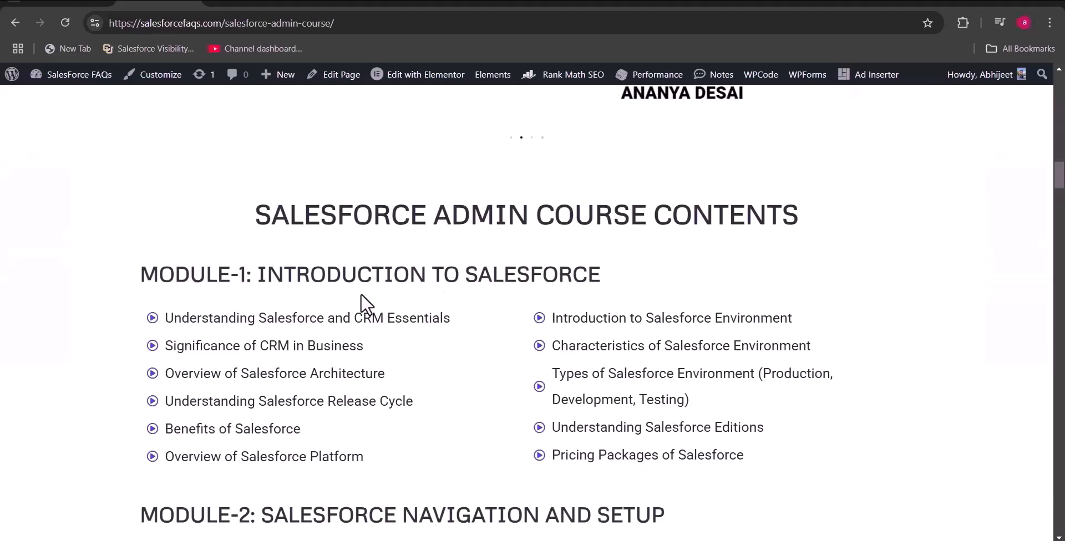
scroll(363, 299, "down", 3)
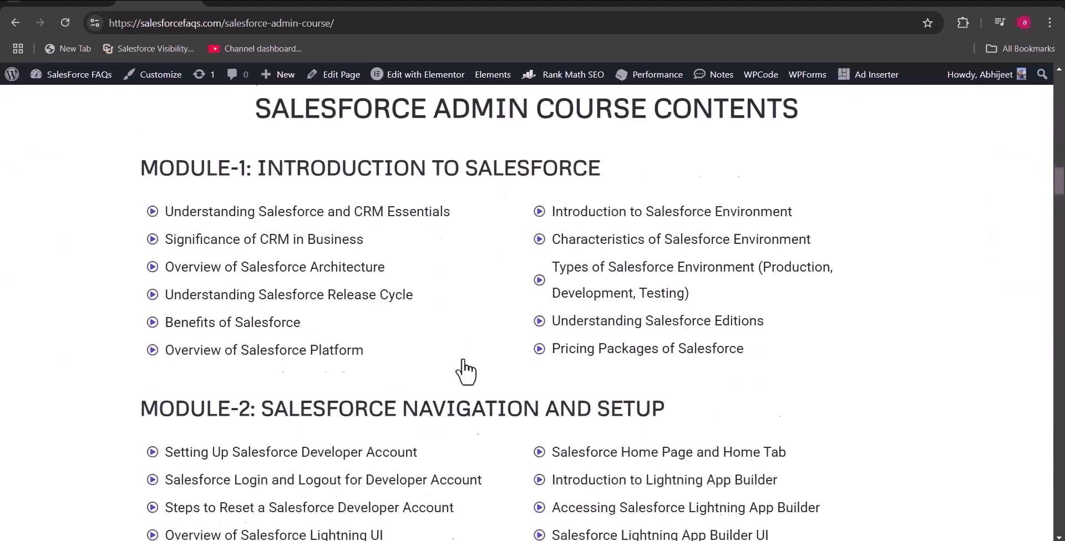
scroll(610, 309, "down", 2)
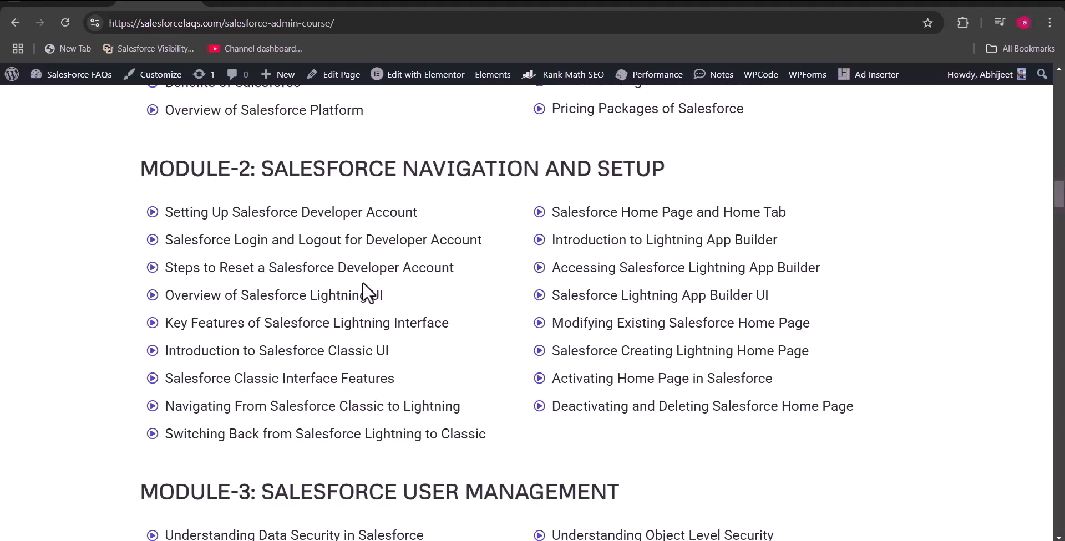
scroll(369, 292, "down", 20)
scroll(290, 337, "down", 20)
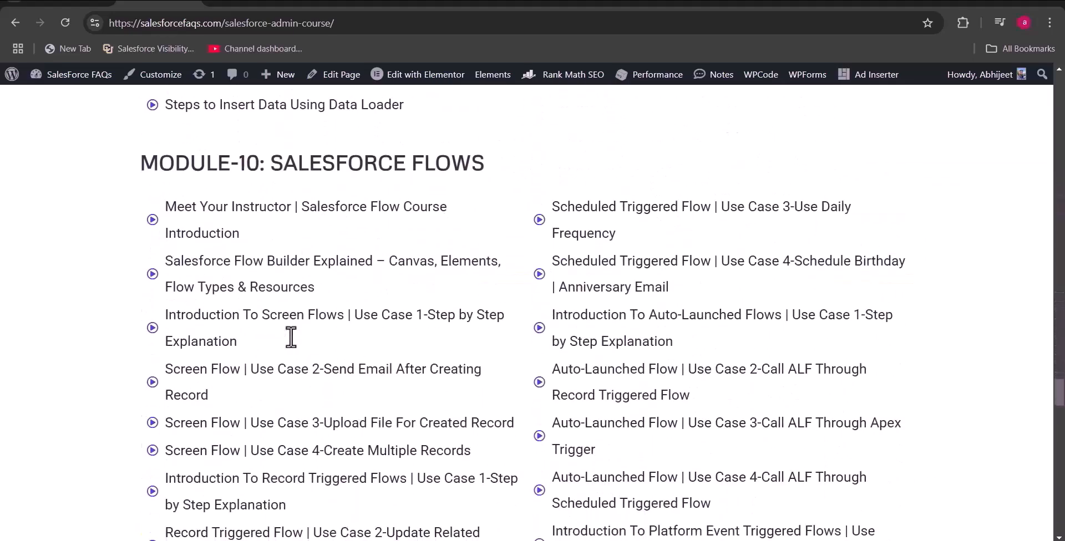
scroll(291, 337, "down", 4)
scroll(291, 337, "down", 9)
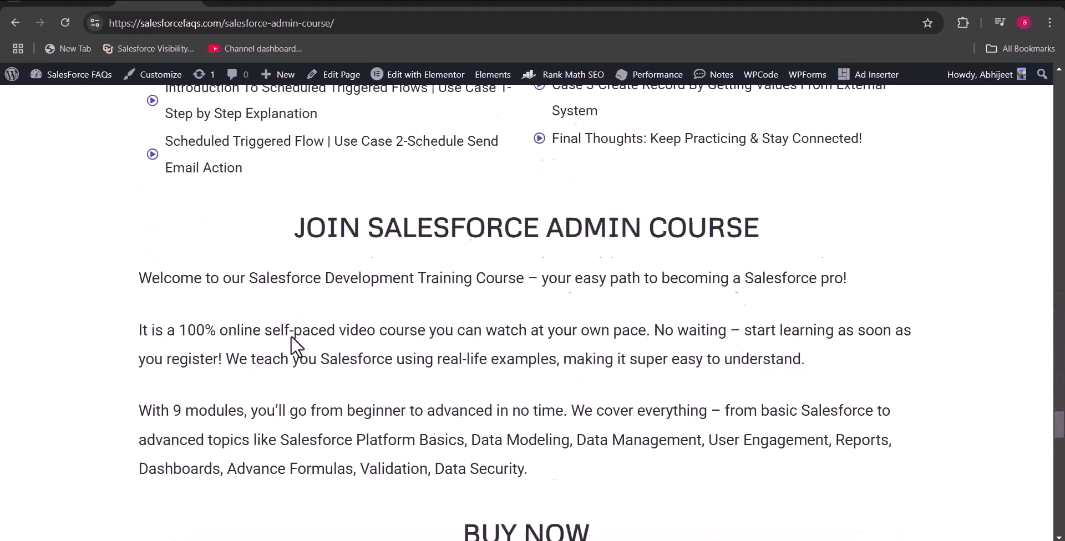
scroll(291, 347, "up", 4)
scroll(322, 350, "down", 8)
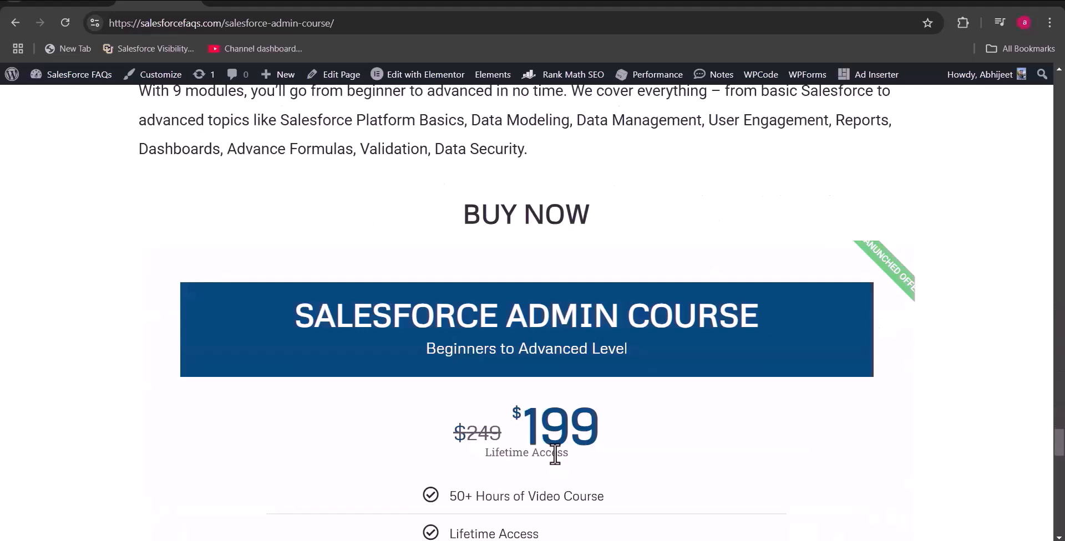
scroll(563, 489, "down", 3)
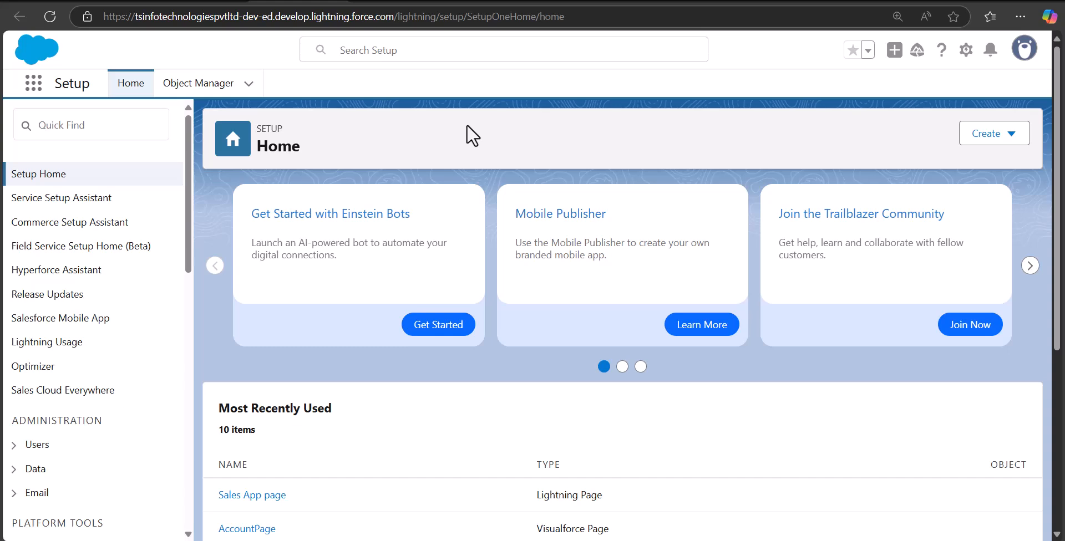
Step: Find 'flows' in Setup Quick Find, open Process Automation > Flows, and start a New Flow
left_click(79, 126)
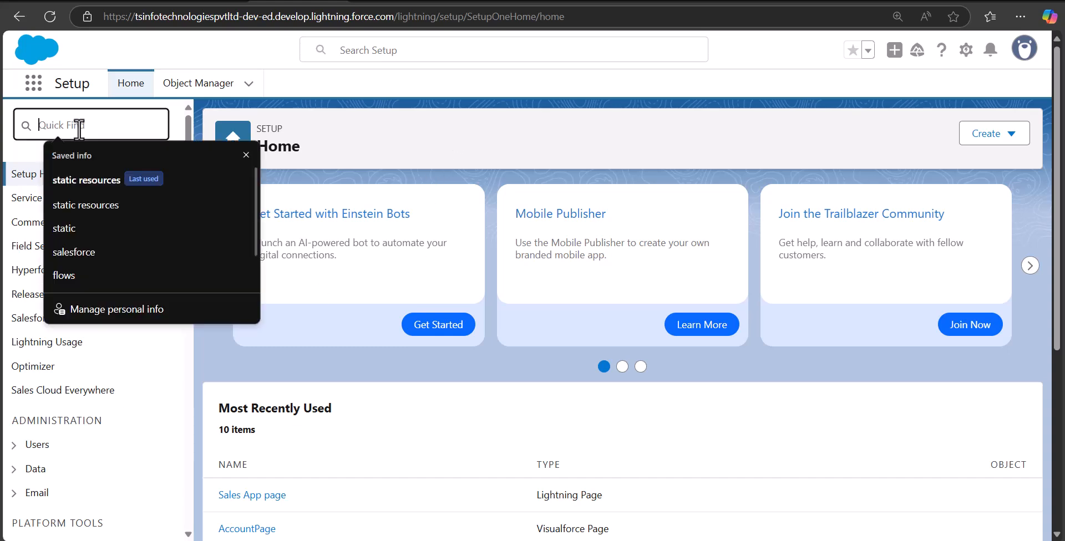
type("flows")
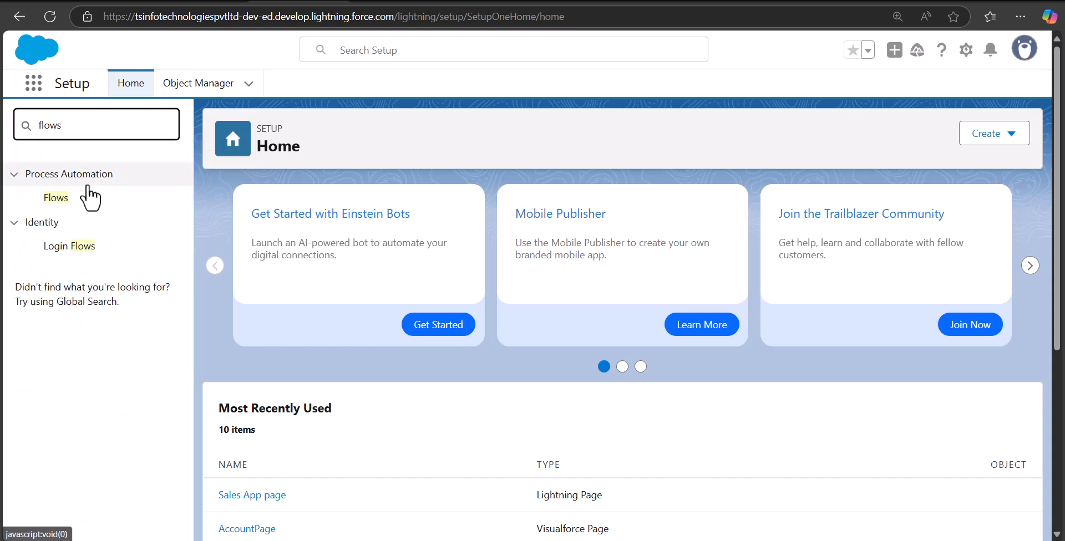
left_click(56, 199)
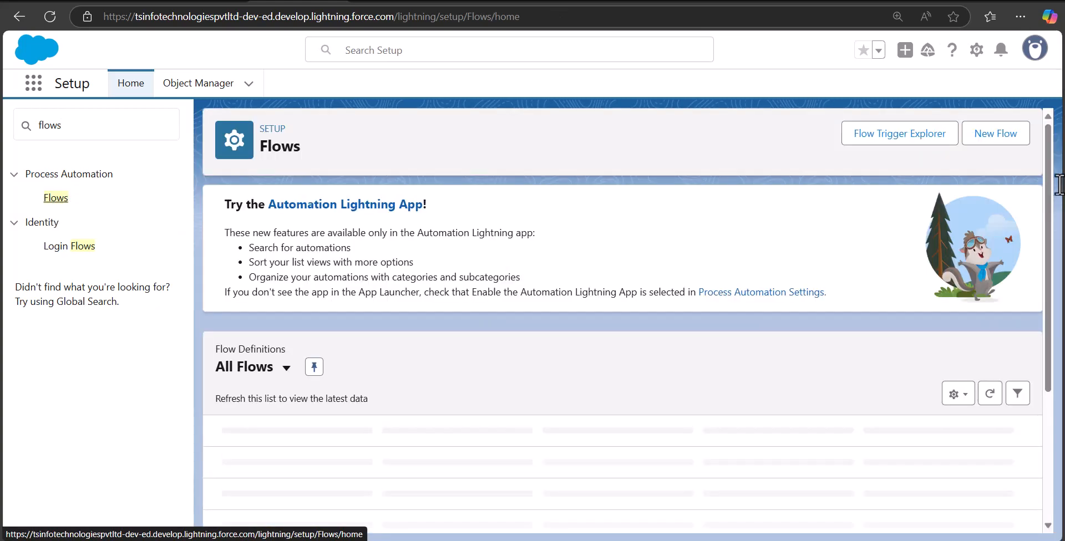
left_click(990, 145)
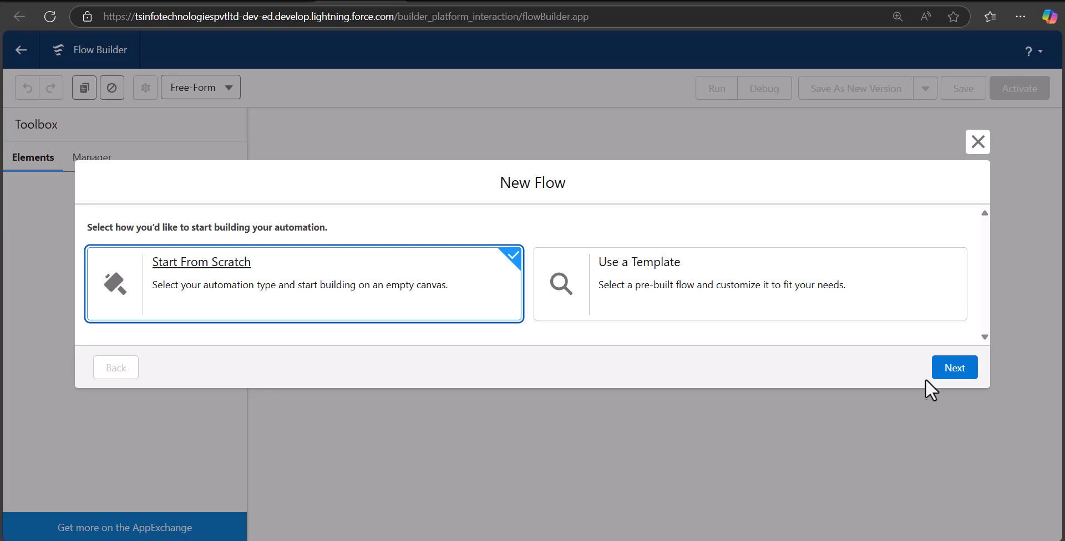
Step: Continue with Start From Scratch and create the flow as a Screen Flow
left_click(952, 369)
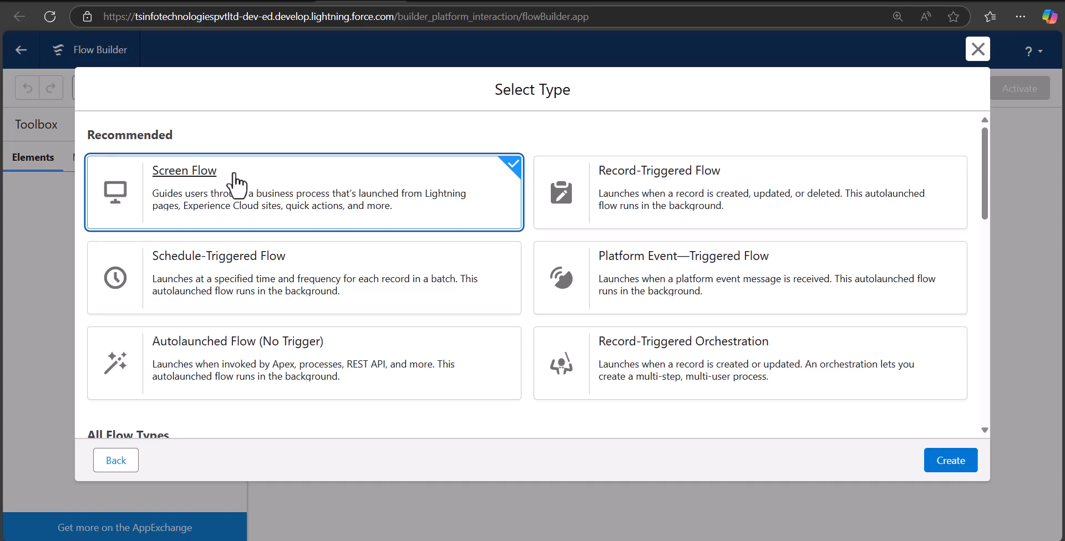
left_click(950, 469)
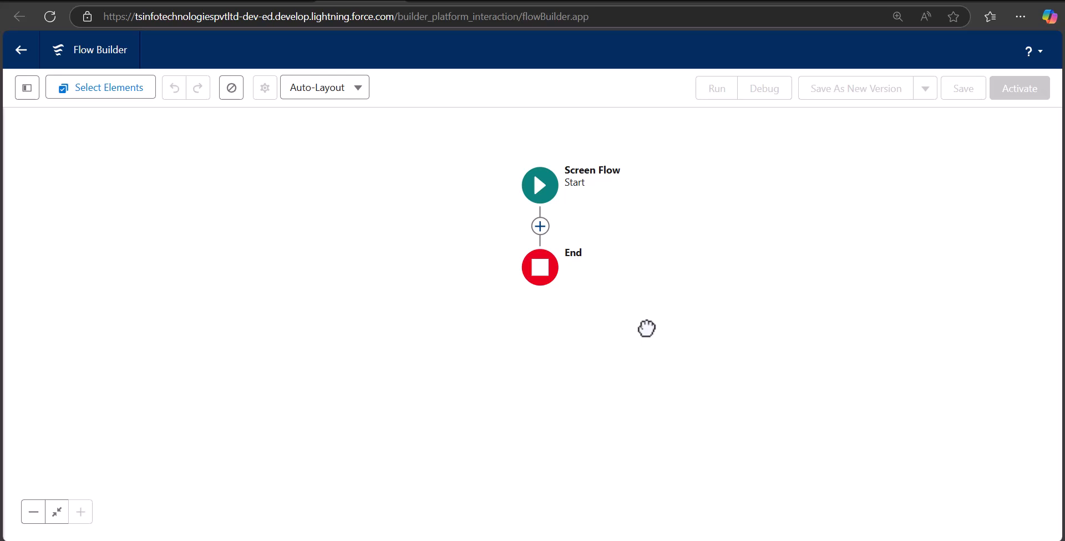
Step: Insert a Screen labelled 'Multiple Column Screen' with auto-filled API name Multiple_Column_Screen
left_click(539, 225)
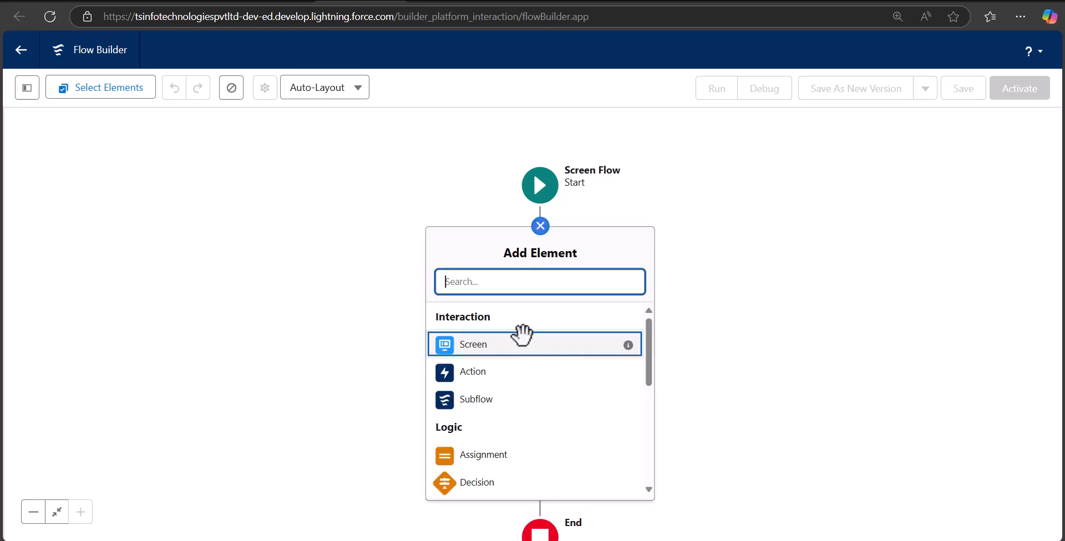
left_click(500, 351)
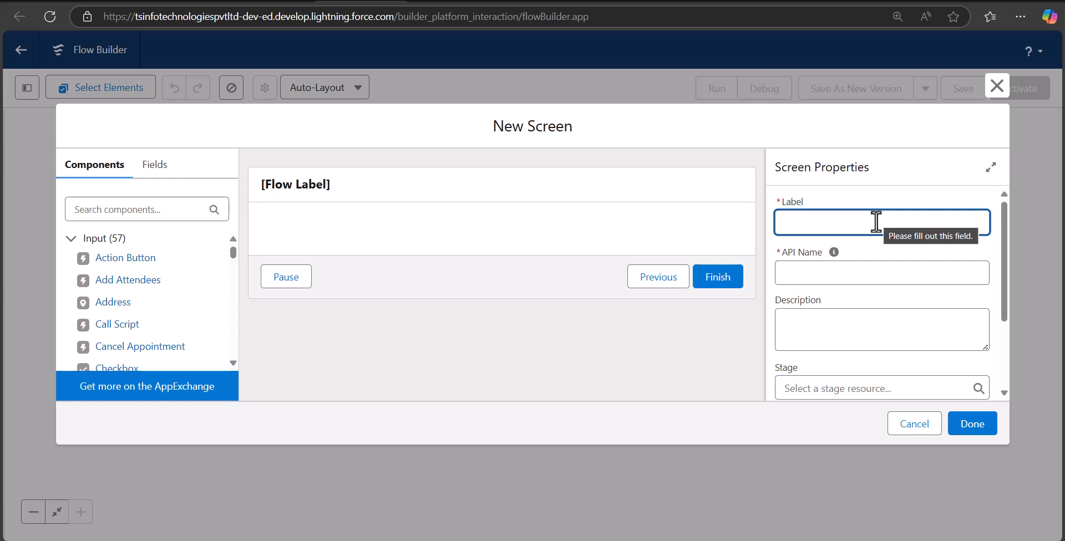
type("M")
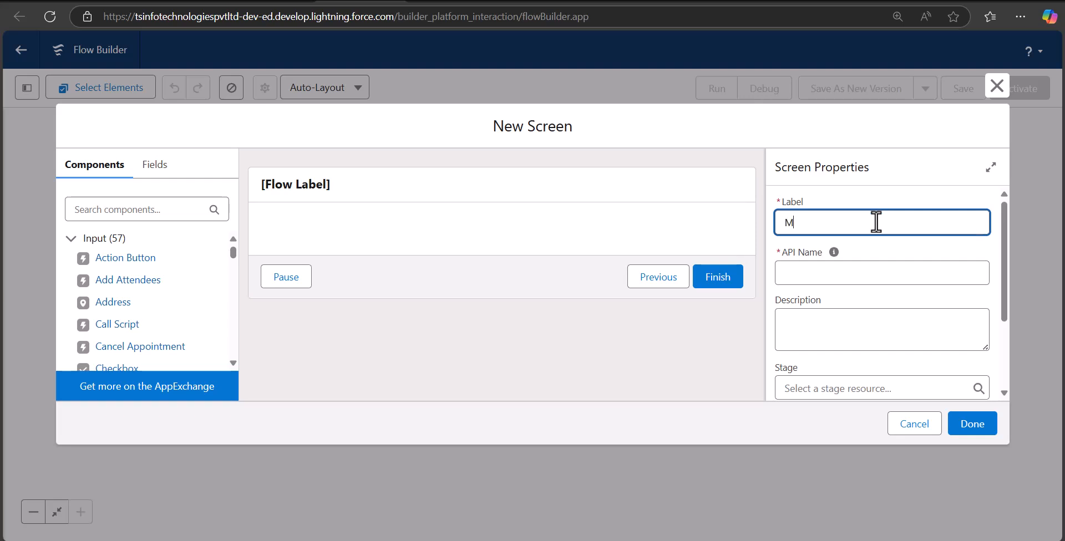
type("ultiple Columns")
key("BackSpace")
type("Screen")
left_click(852, 272)
left_click(509, 243)
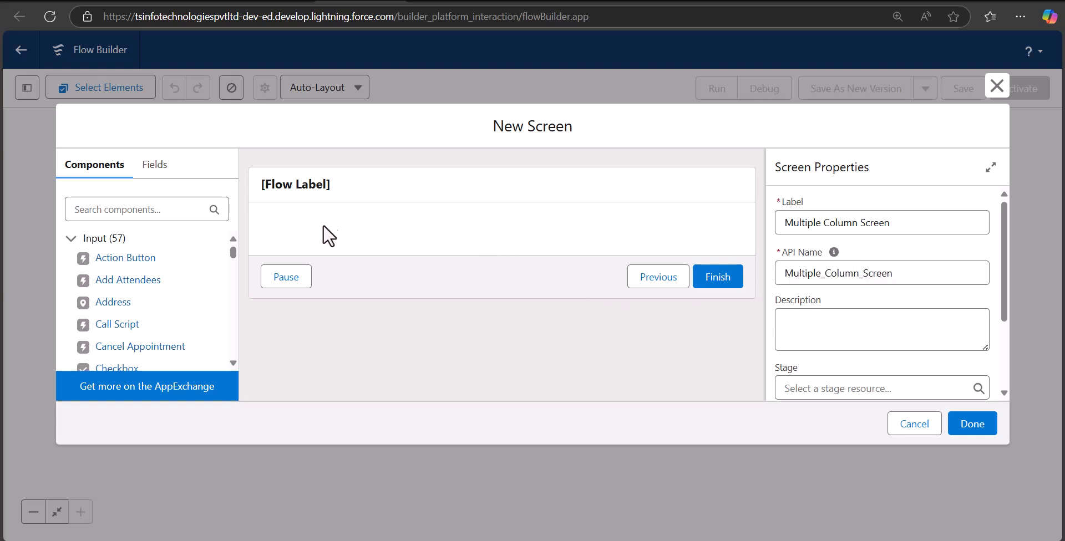
left_click(149, 211)
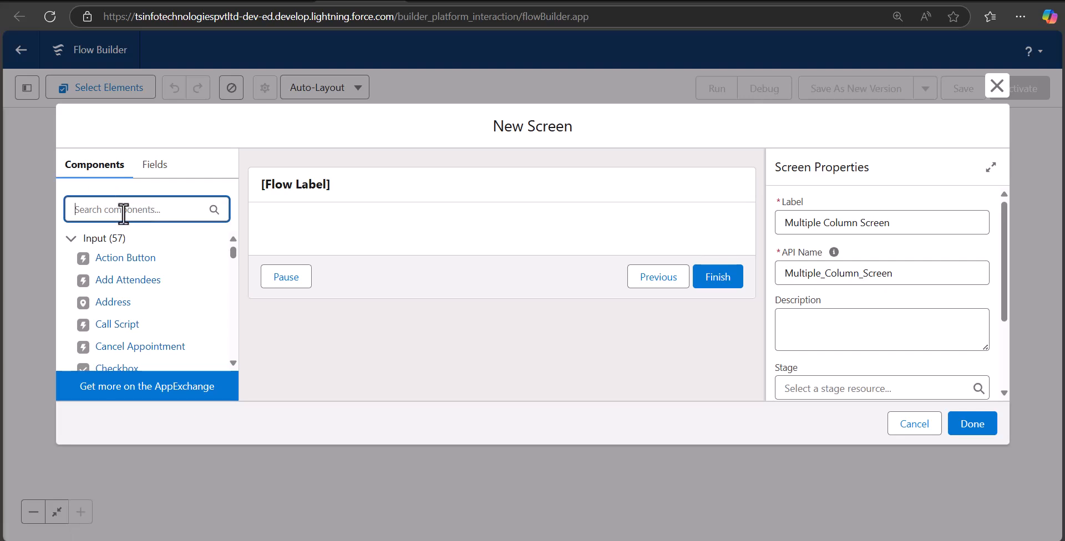
Step: Drag a Section onto the screen and add columns until it has three 4 of 12 columns
type("section")
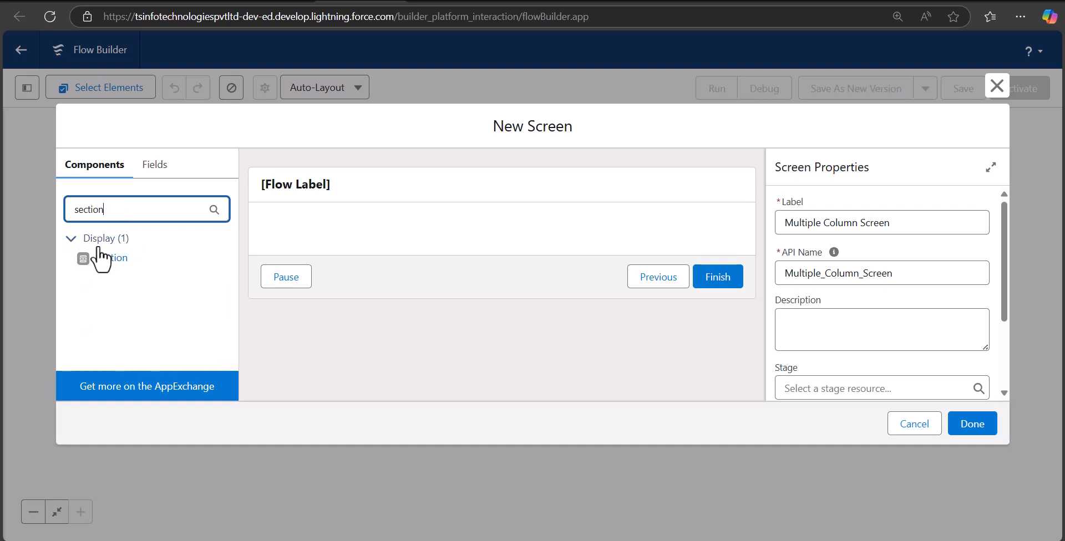
left_click_drag(100, 258, 387, 235)
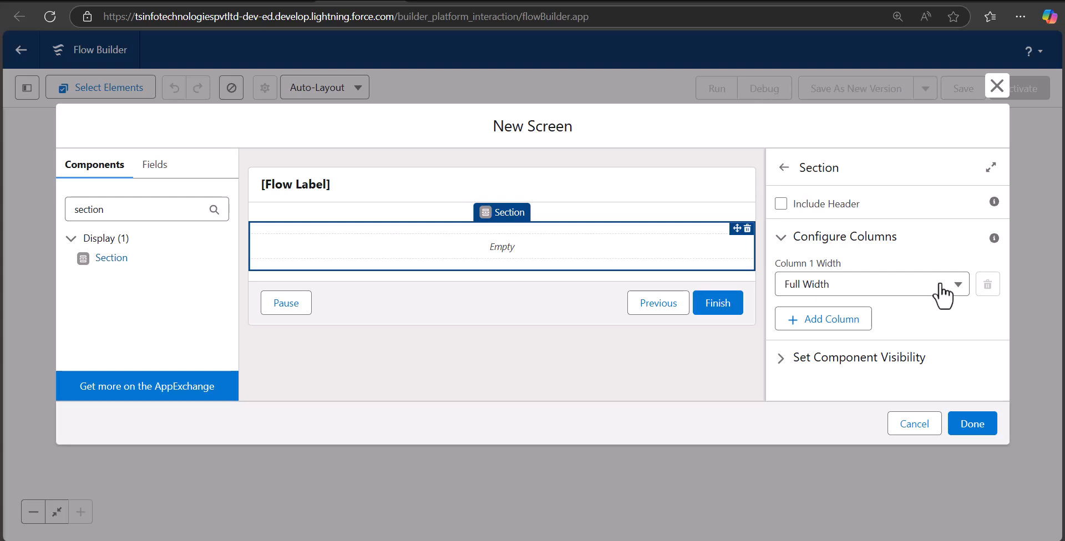
left_click(787, 279)
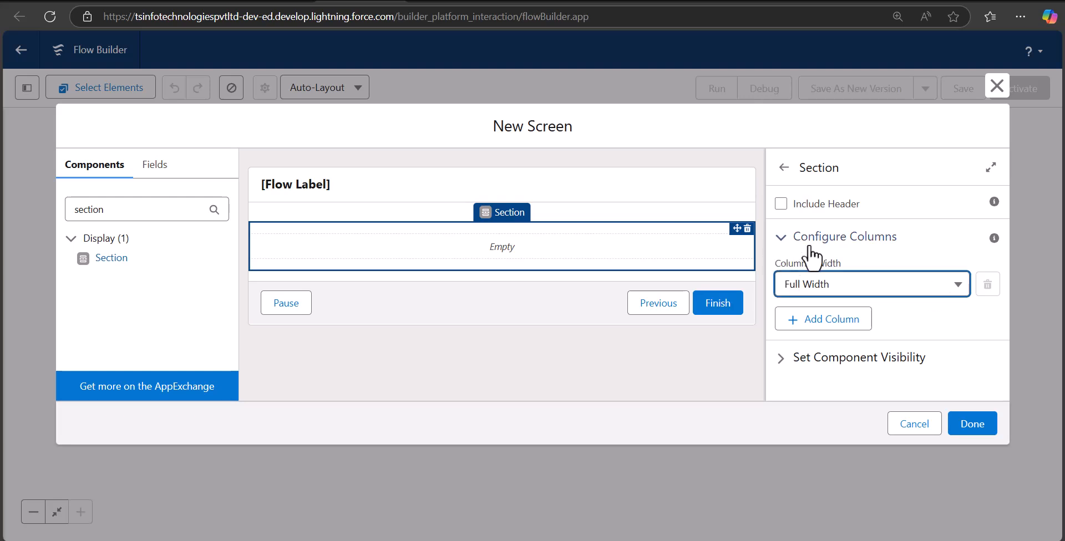
left_click(799, 322)
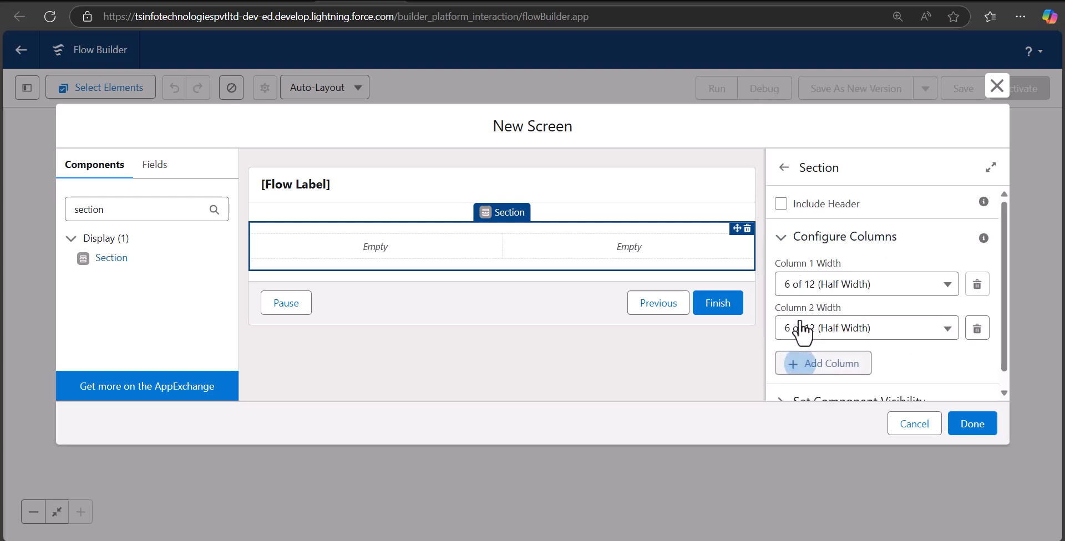
left_click(939, 278)
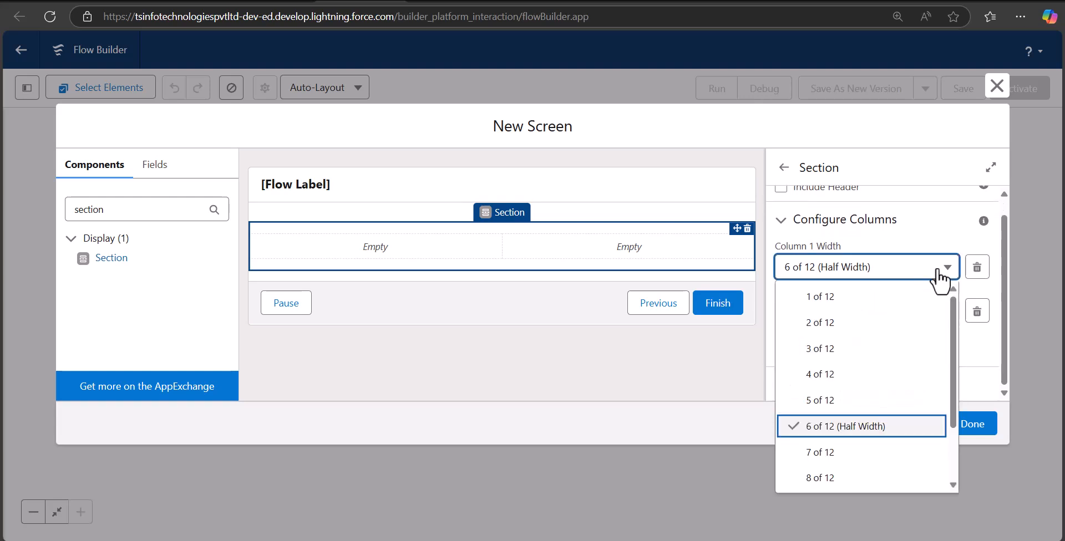
left_click(939, 277)
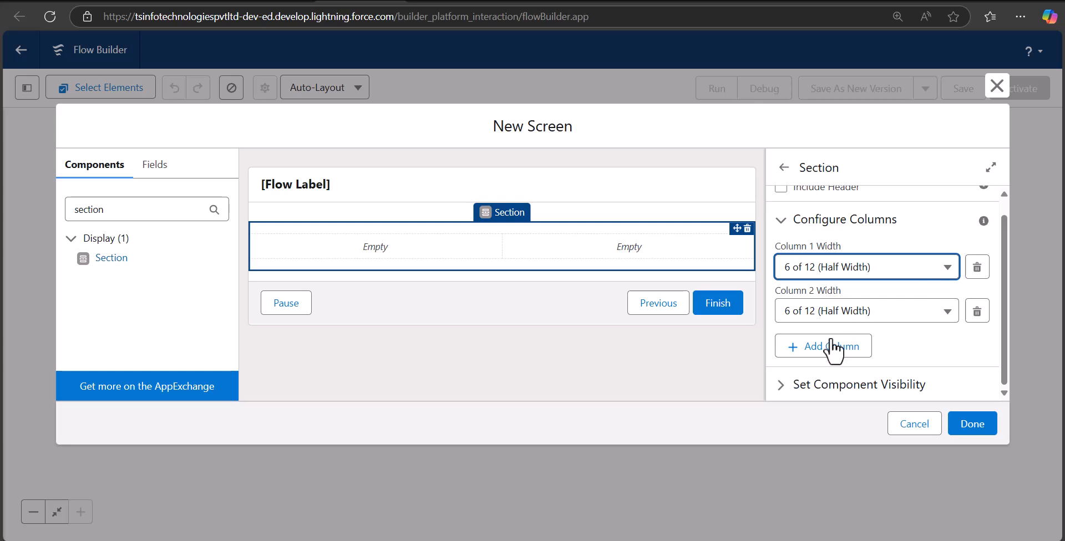
left_click(804, 348)
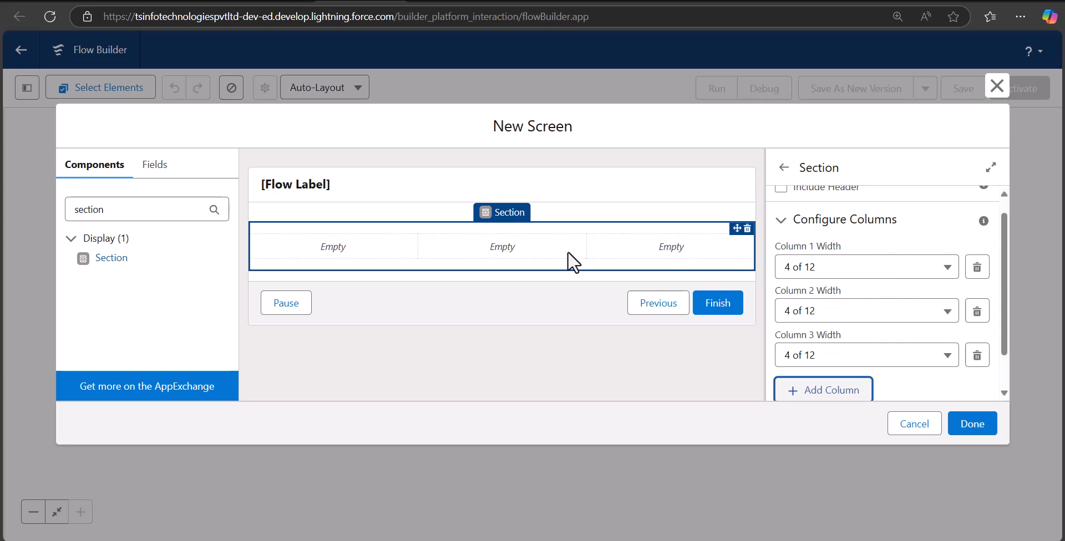
left_click_drag(133, 209, 54, 203)
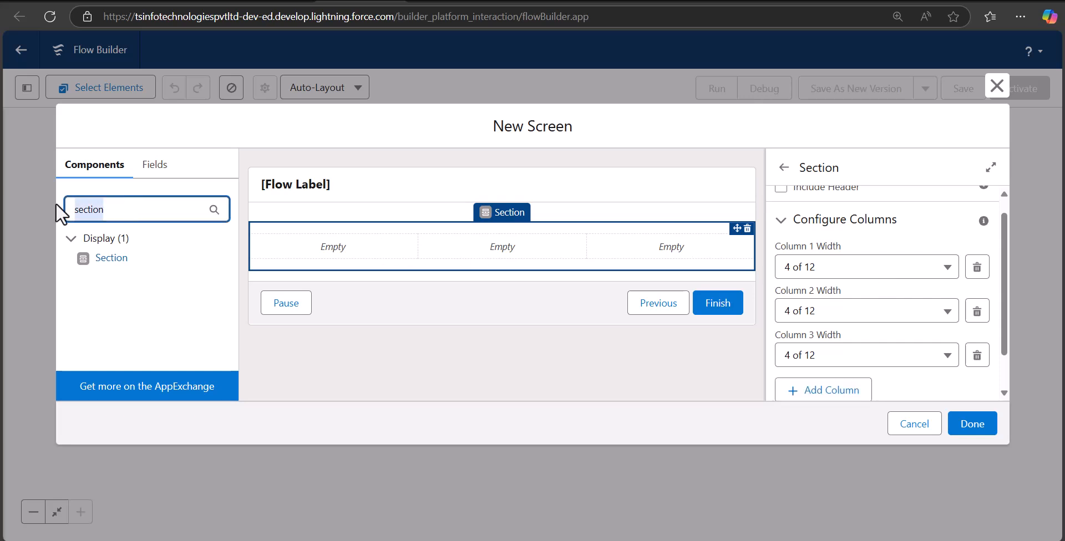
Step: Place a Text input in column 1 labelled 'Account Name'
type("text")
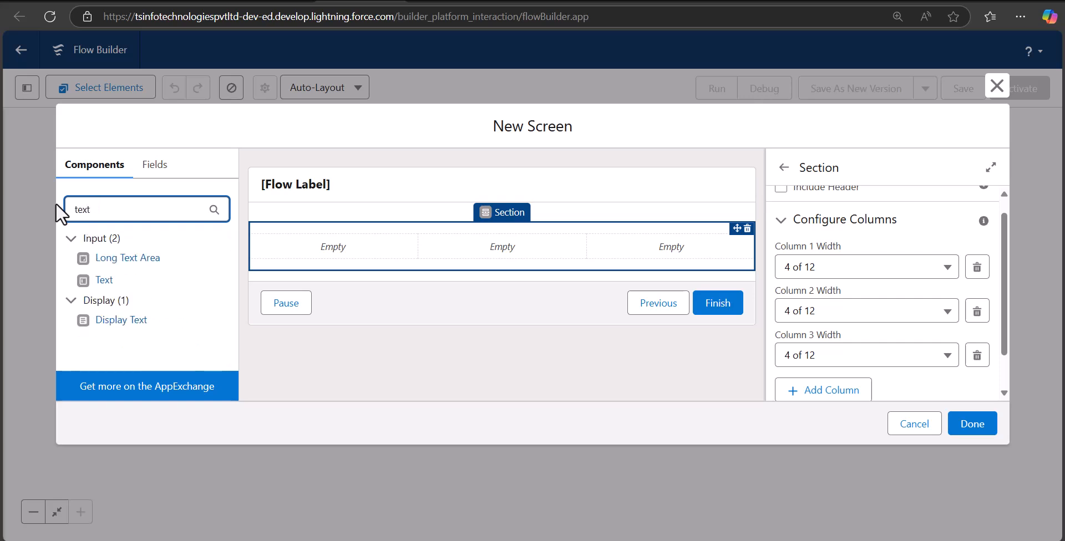
left_click_drag(117, 278, 300, 254)
left_click(915, 224)
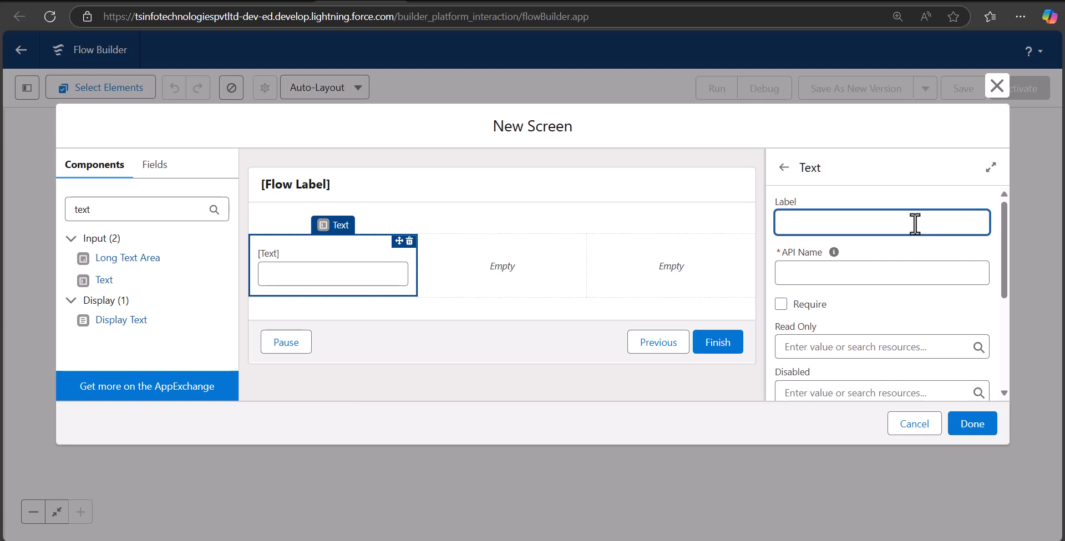
type("Account Name")
left_click(889, 273)
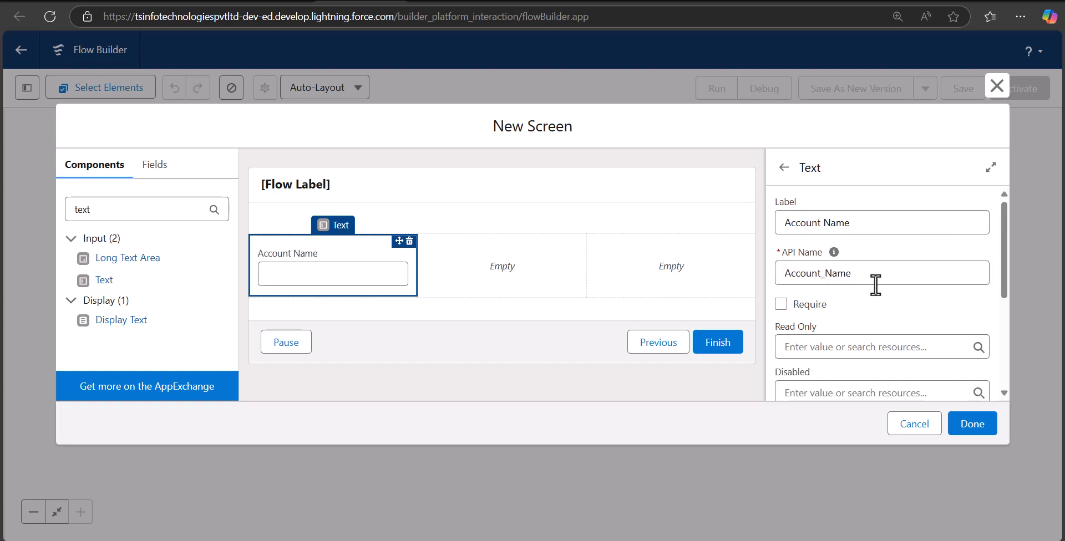
Step: Place a Picklist labelled 'Account Type' in column 2 and open its choice options
scroll(875, 283, "down", 3)
left_click(479, 262)
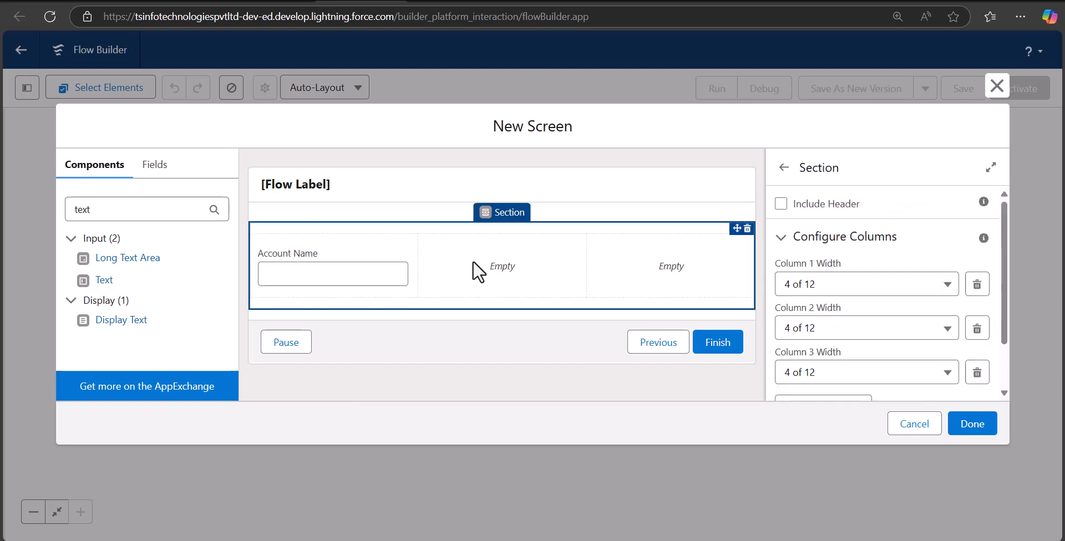
left_click_drag(48, 213, 24, 211)
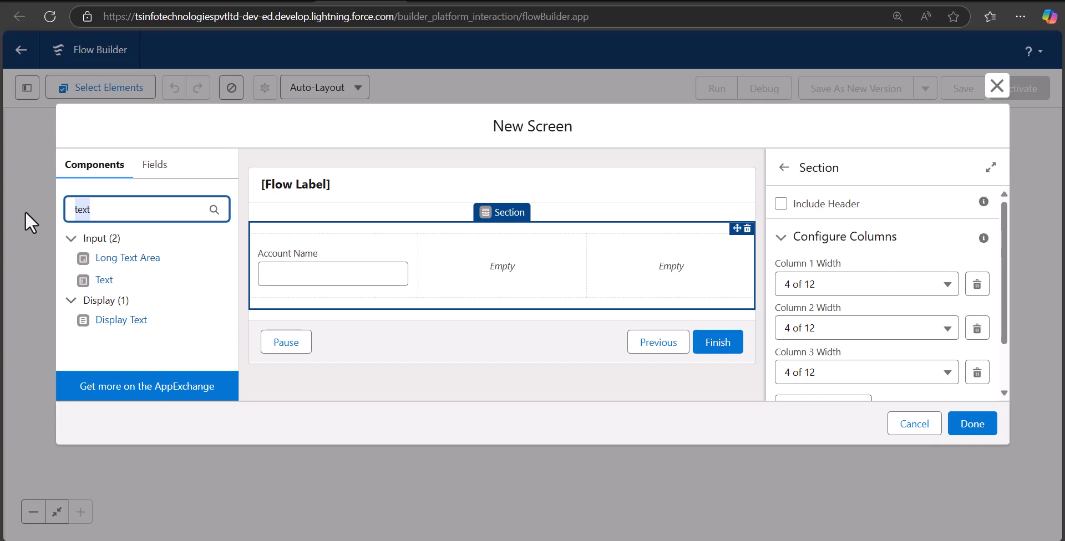
type("picklis")
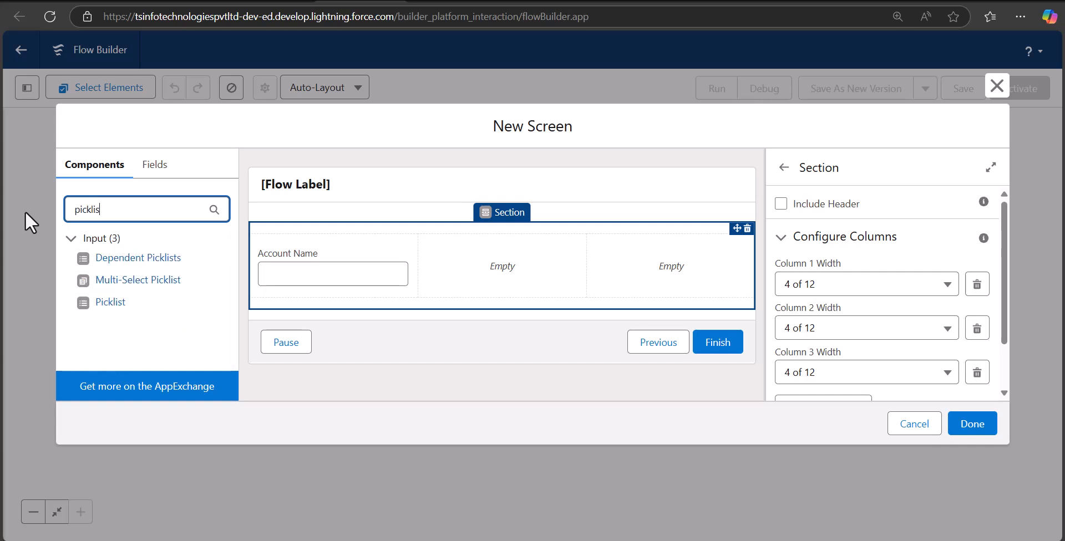
left_click_drag(98, 297, 458, 267)
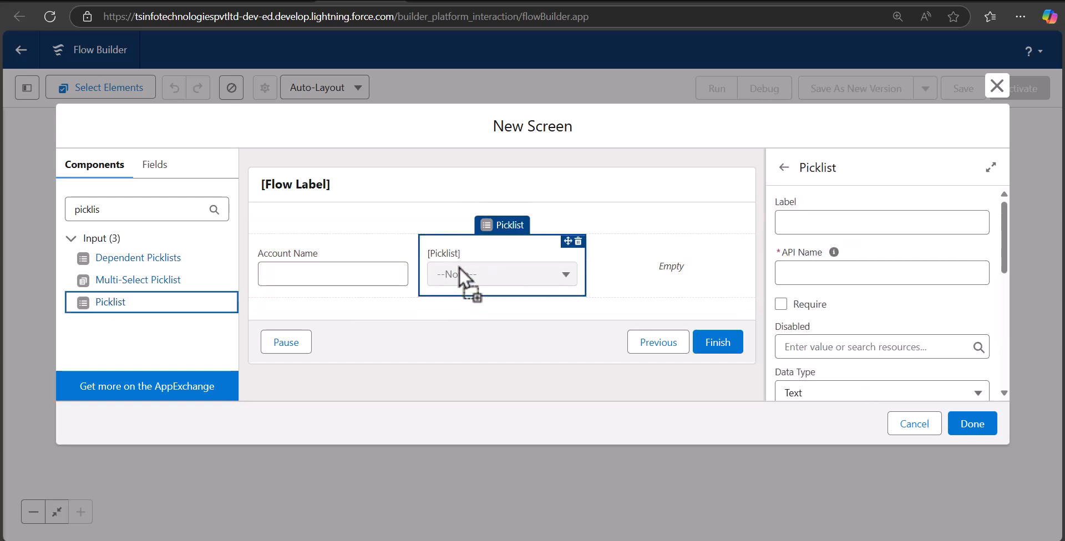
left_click(814, 225)
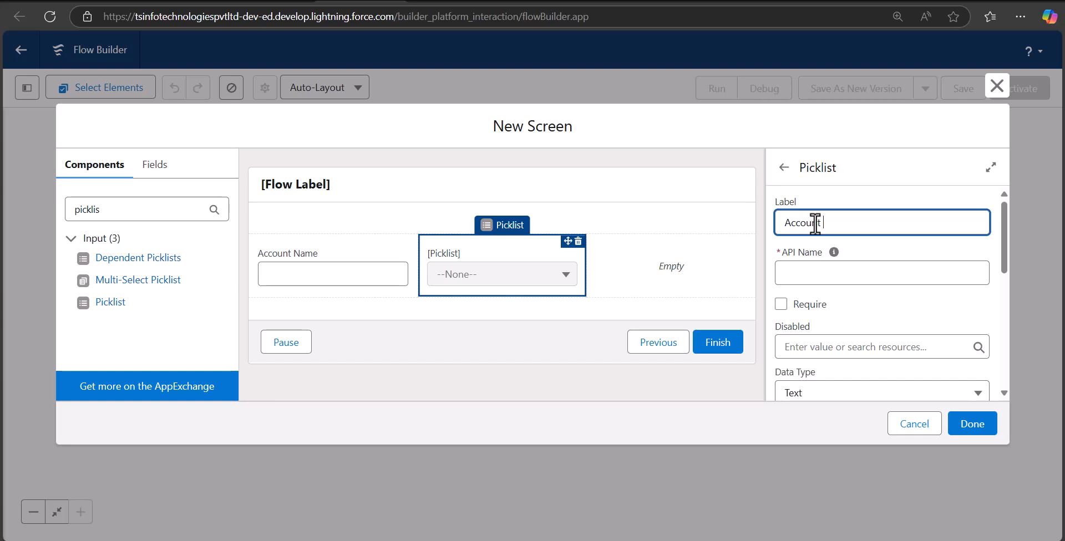
scroll(832, 283, "down", 1)
left_click(512, 282)
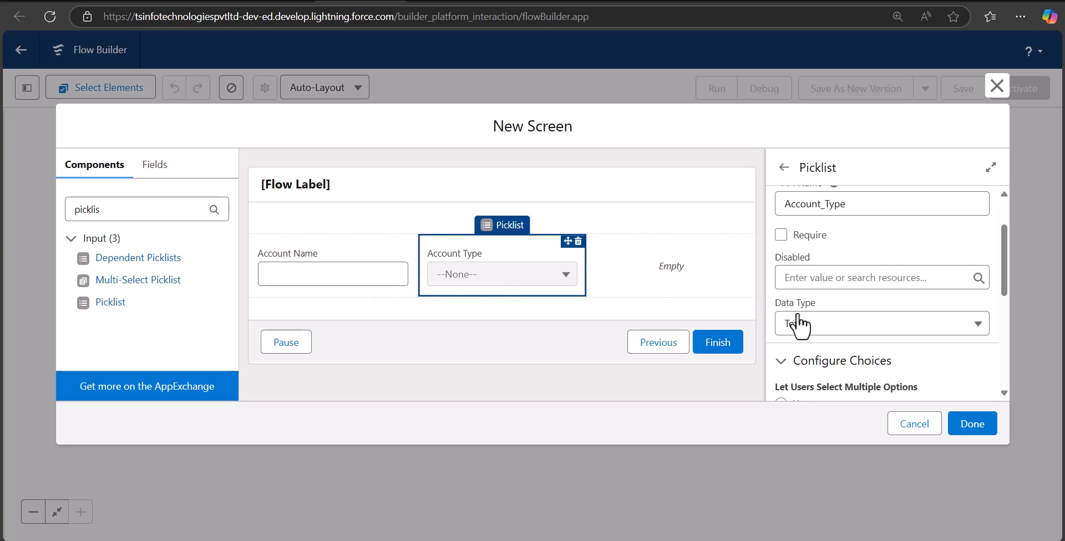
scroll(793, 319, "down", 1)
scroll(807, 281, "down", 3)
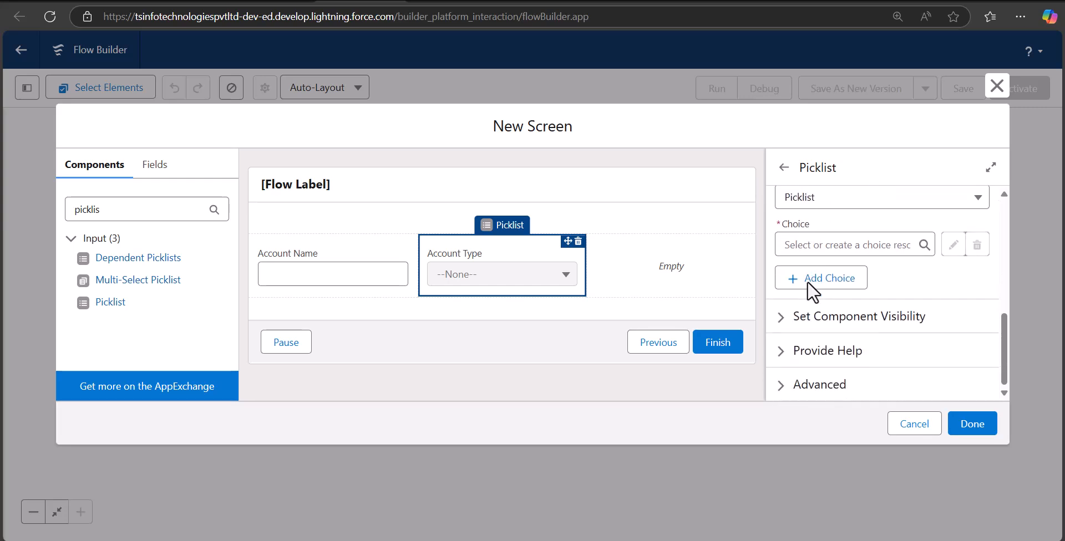
scroll(804, 311, "up", 1)
left_click(800, 312)
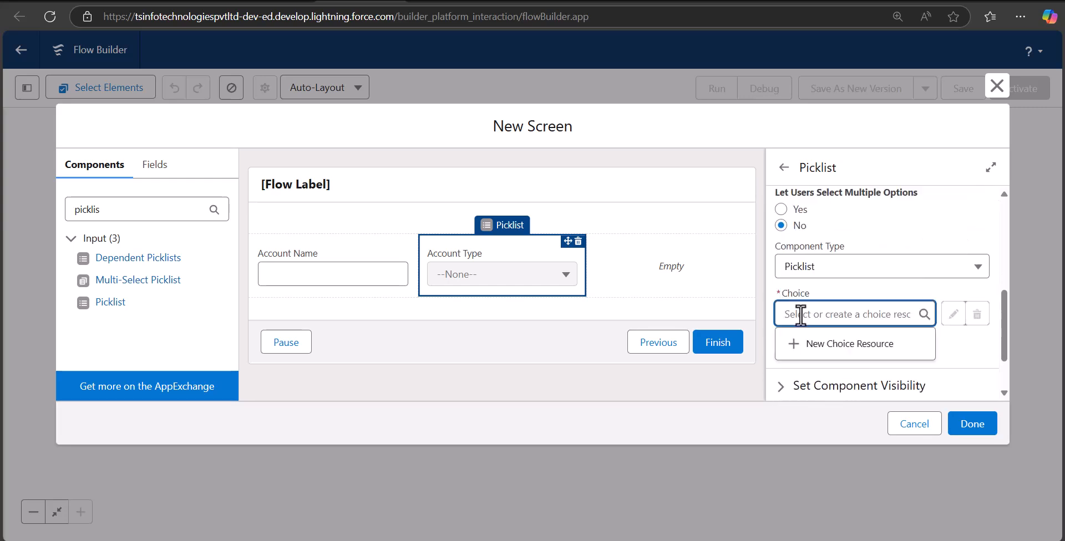
Step: Create a new Picklist Choice Set resource with API name record_type
left_click(816, 347)
left_click(355, 223)
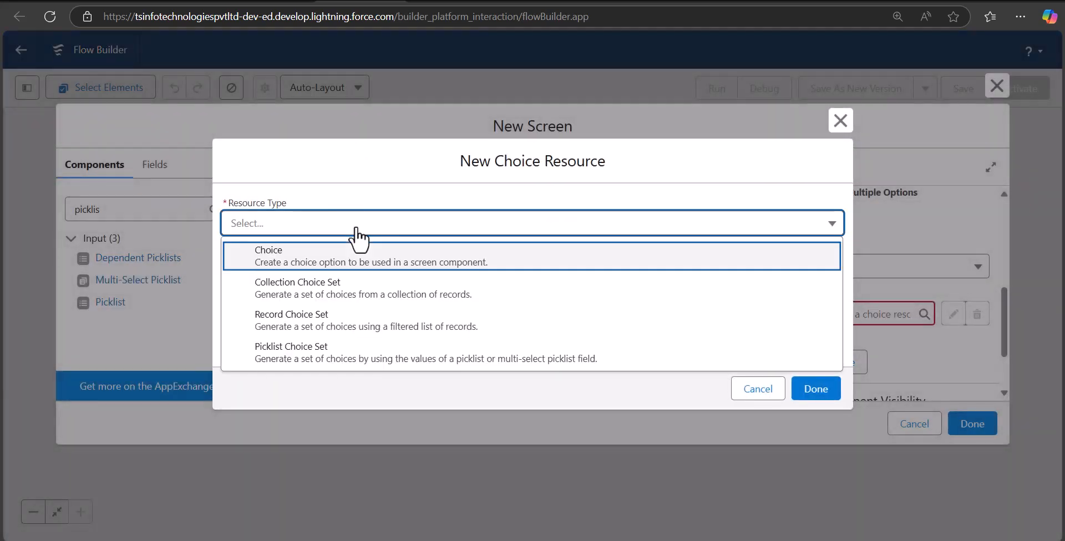
left_click(318, 360)
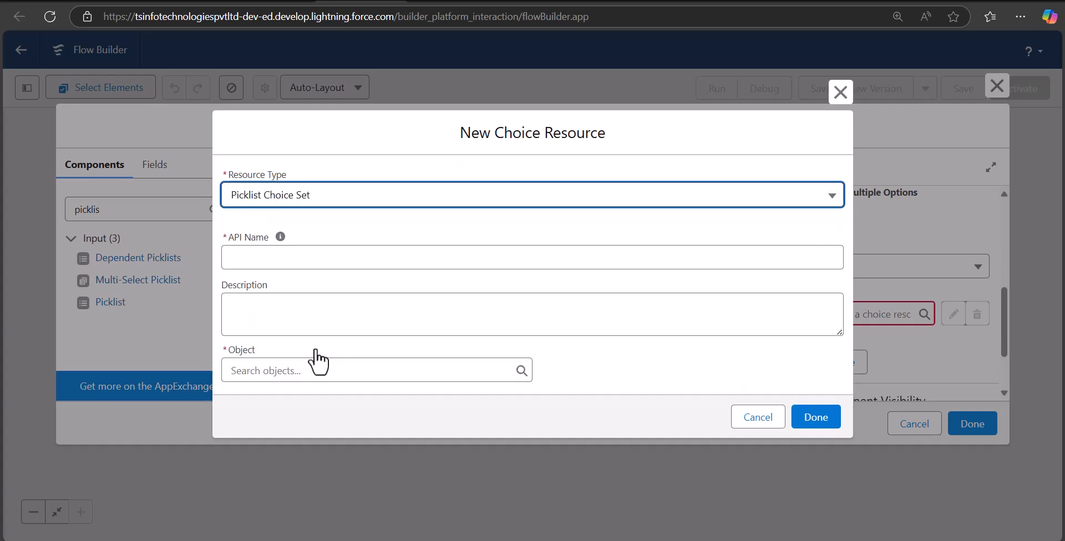
left_click(352, 256)
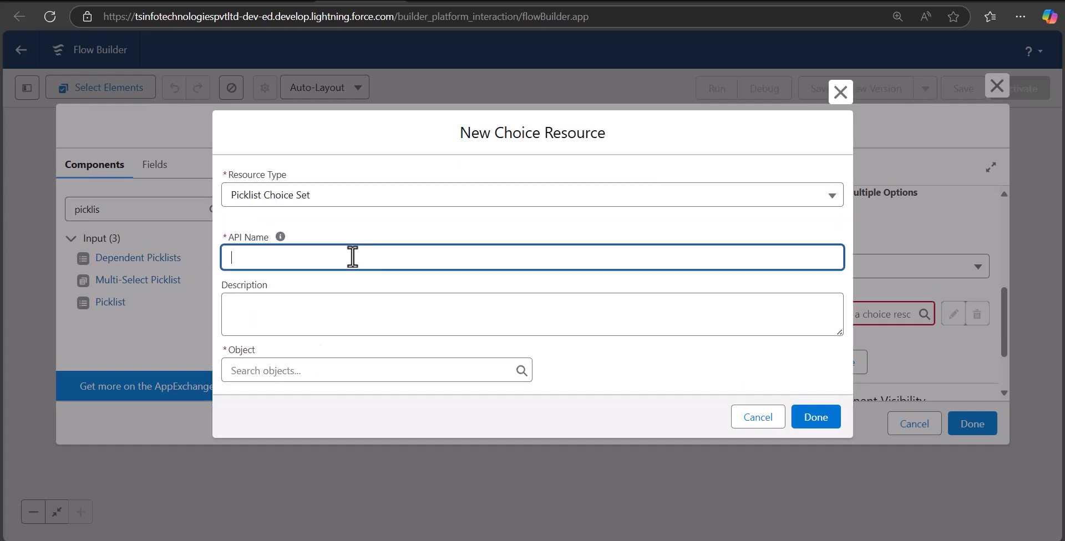
type("record_type")
Step: Source the choice set from the Account object's Type picklist field and finish it
left_click(322, 372)
type("Account")
key("Return")
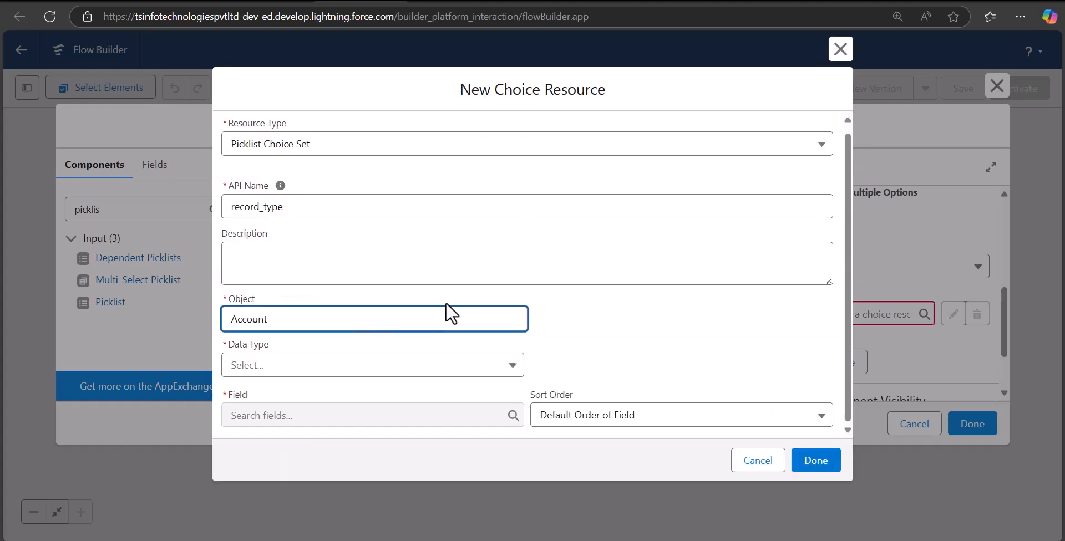
left_click(389, 370)
left_click(340, 393)
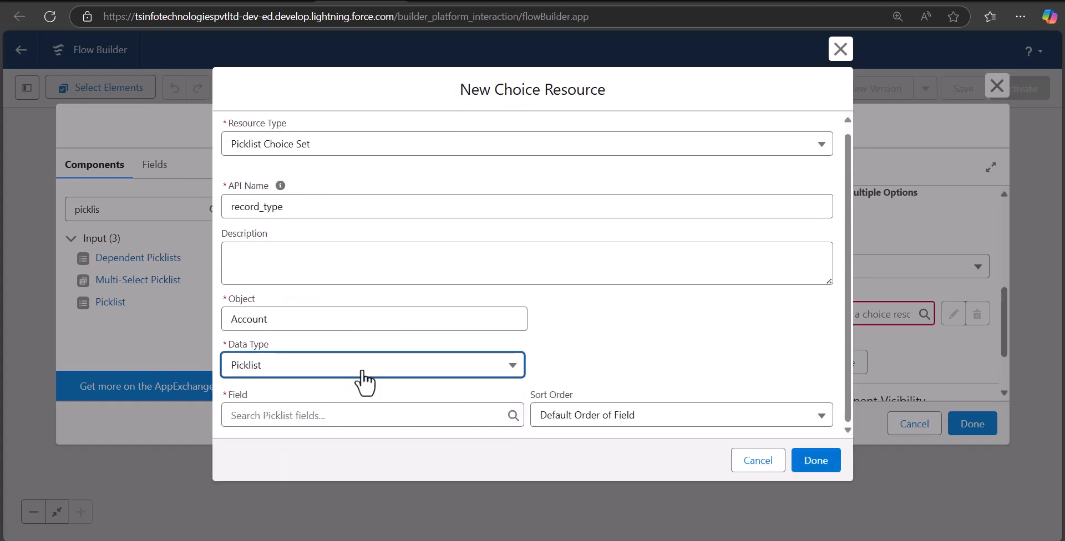
left_click(362, 414)
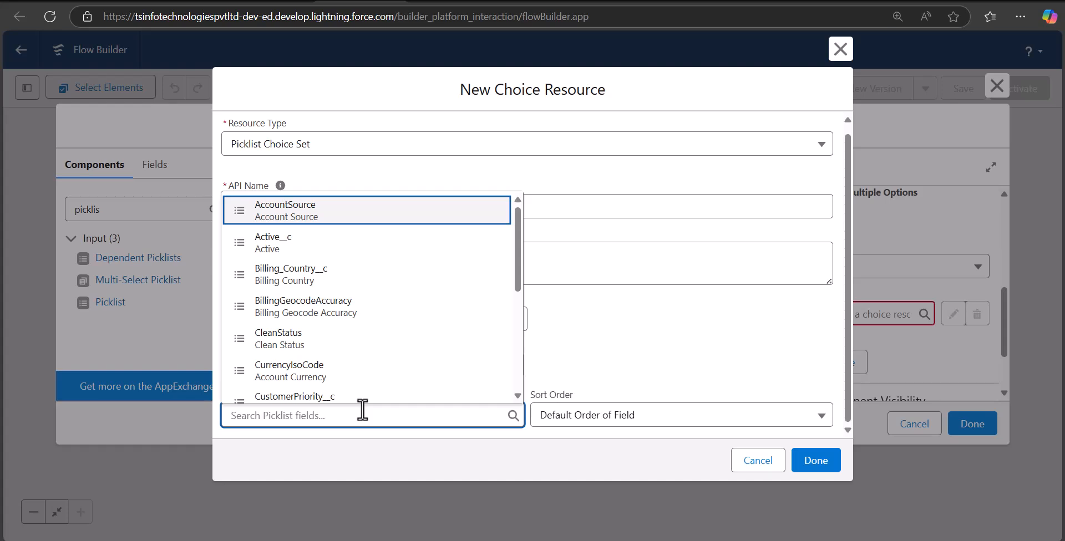
type("account")
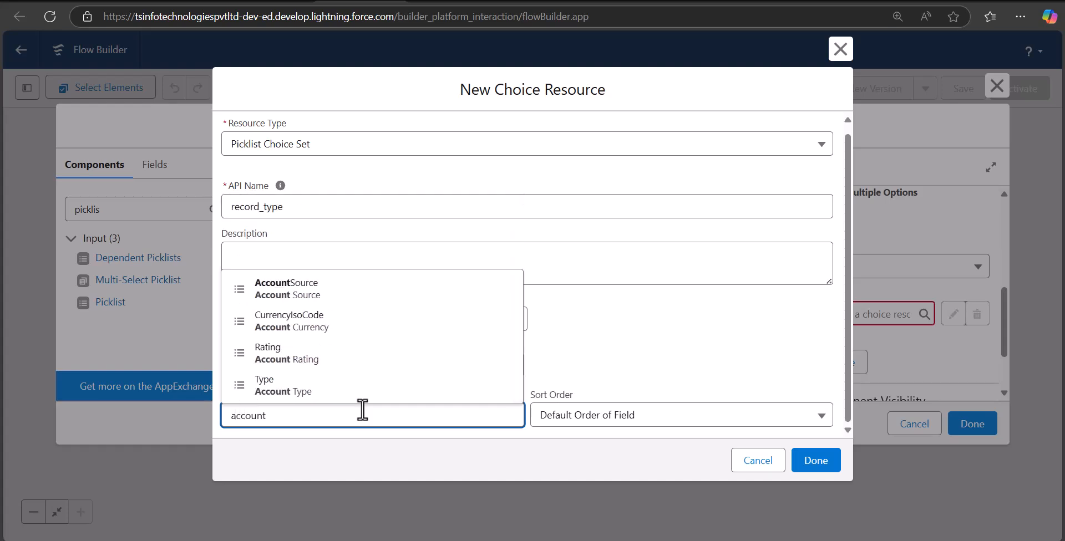
left_click(314, 391)
left_click(839, 465)
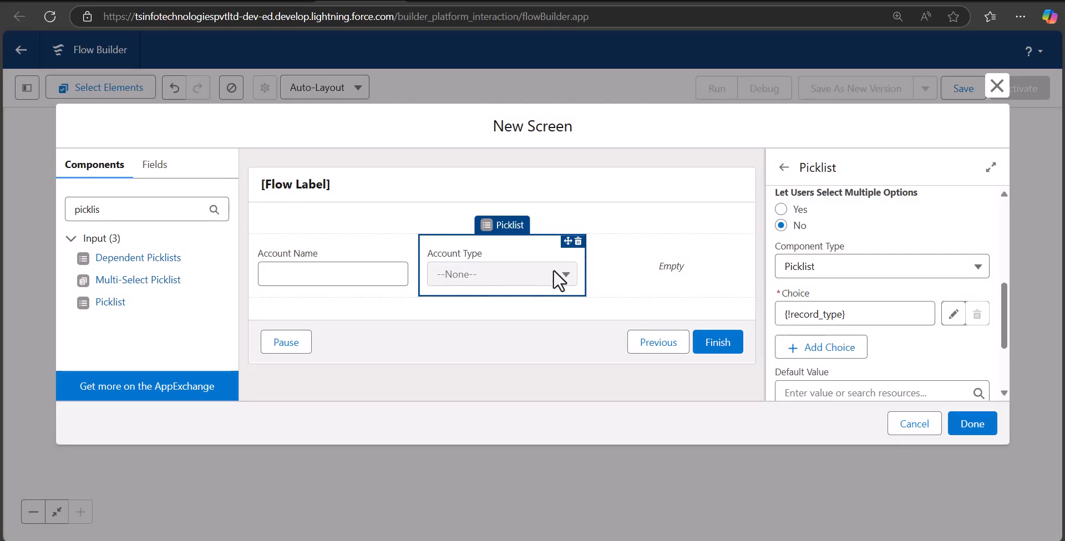
Step: Place an Email input in column 3 with API name 'email'
left_click_drag(116, 211, 67, 206)
key("BackSpace")
type("ea")
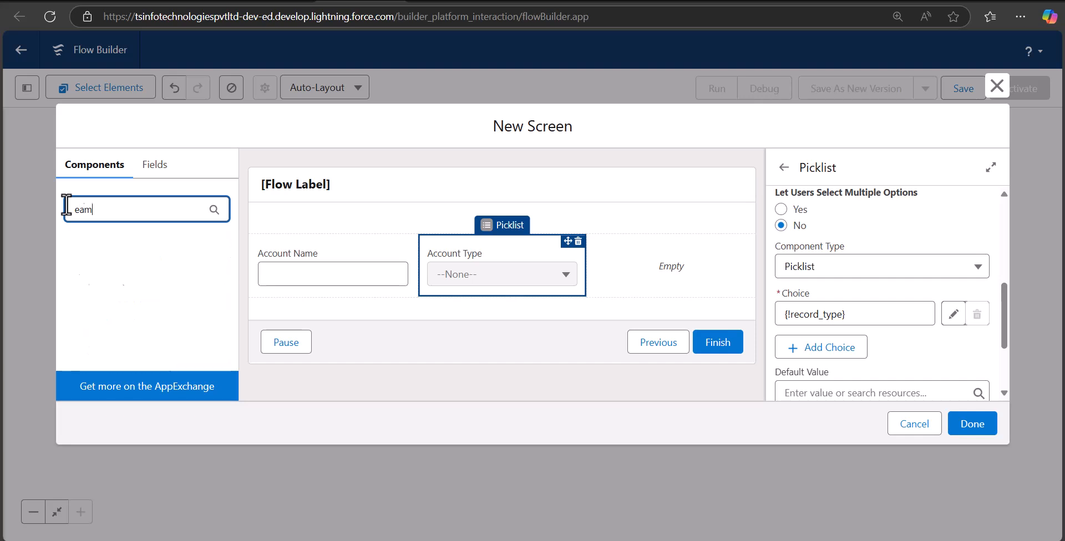
key("BackSpace")
type("ma")
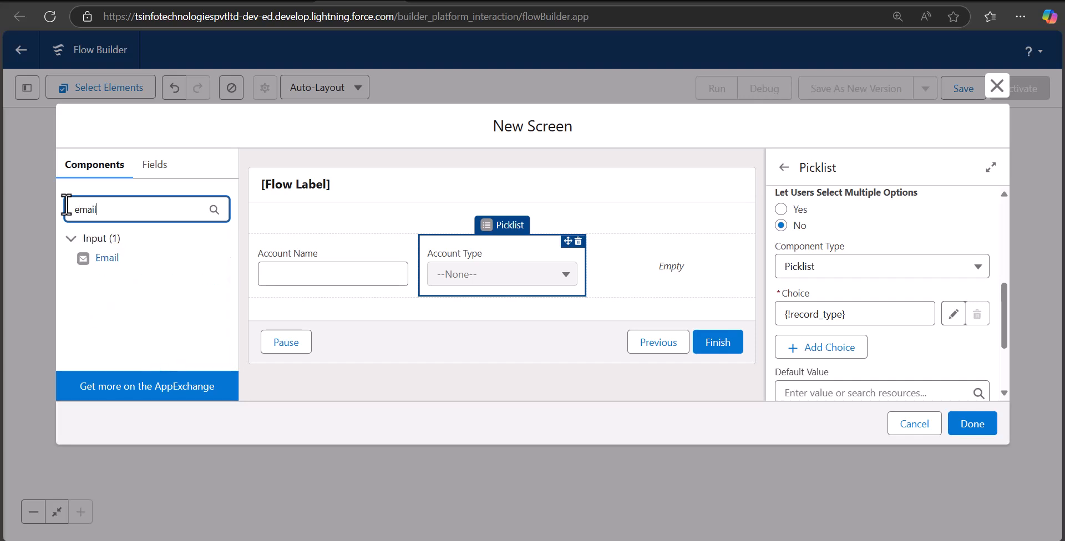
type("il")
left_click_drag(86, 256, 645, 264)
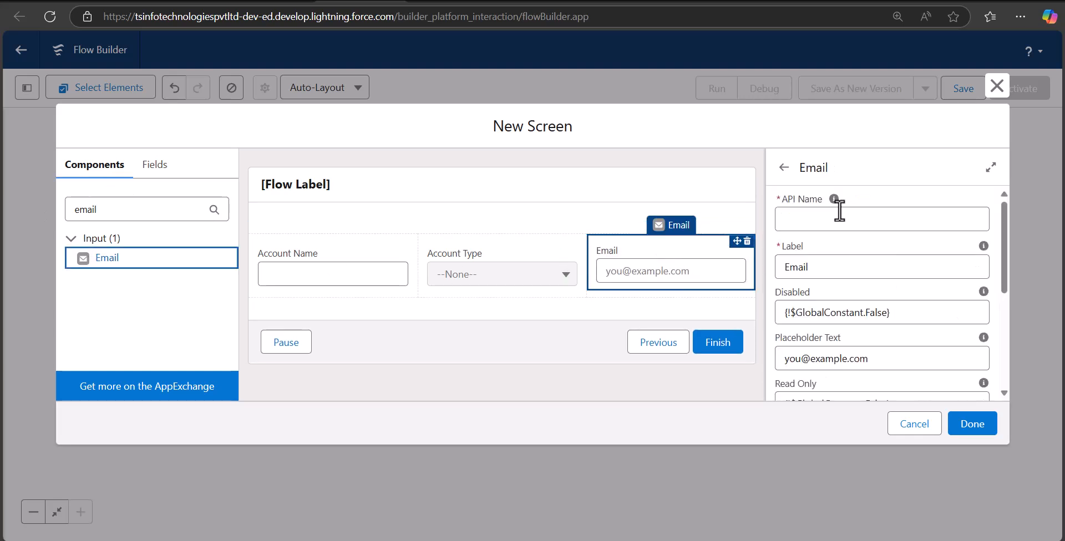
left_click(838, 213)
type("e")
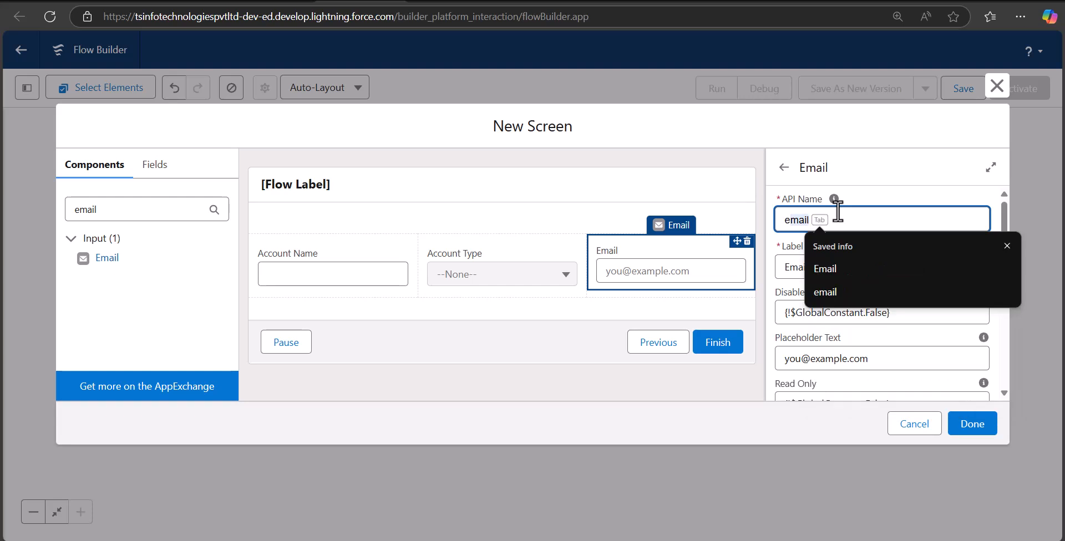
type("mail")
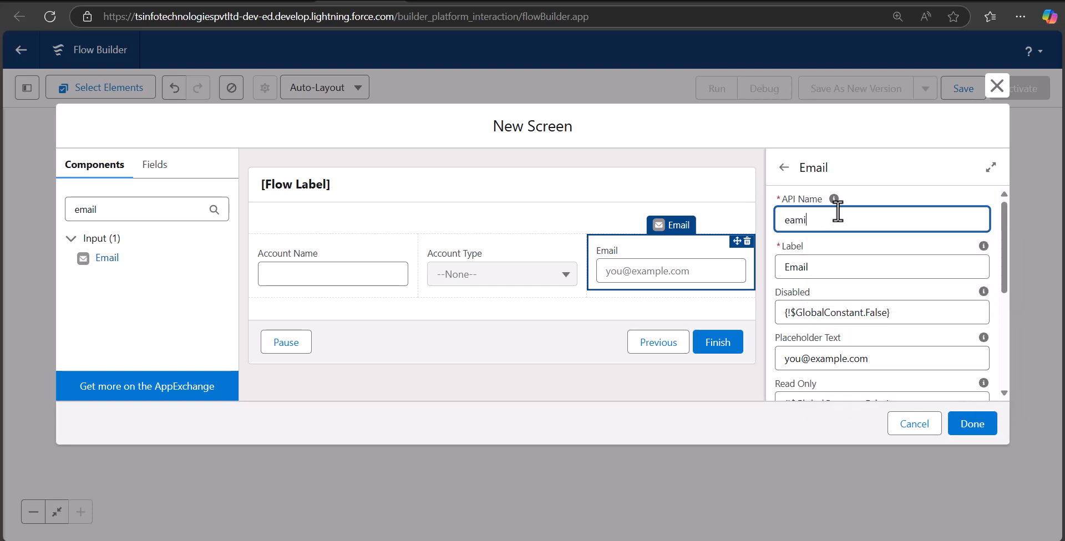
left_click(780, 237)
Step: Select the screen footer to bring up its properties
scroll(780, 237, "down", 4)
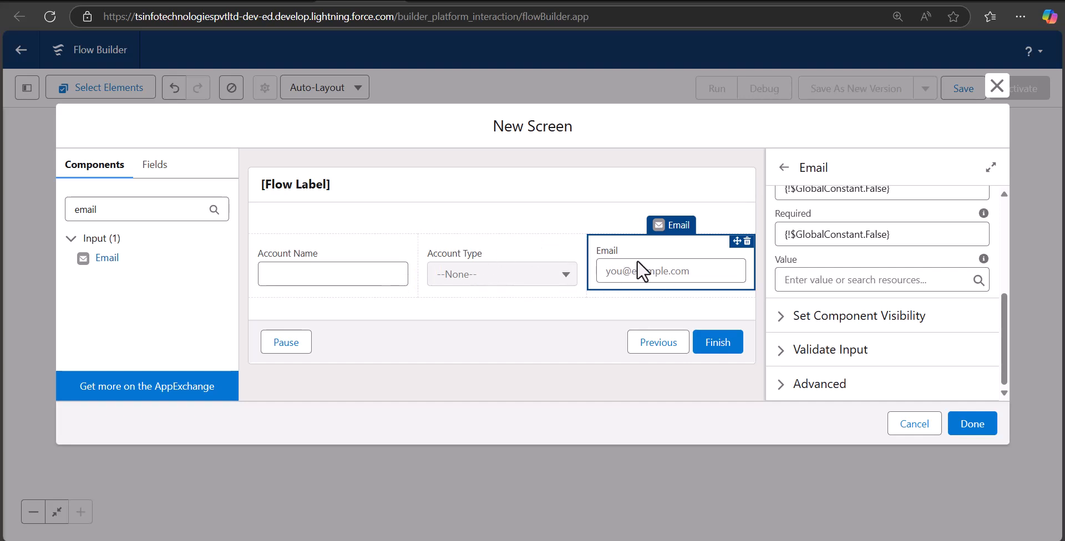
left_click(493, 344)
scroll(832, 311, "down", 3)
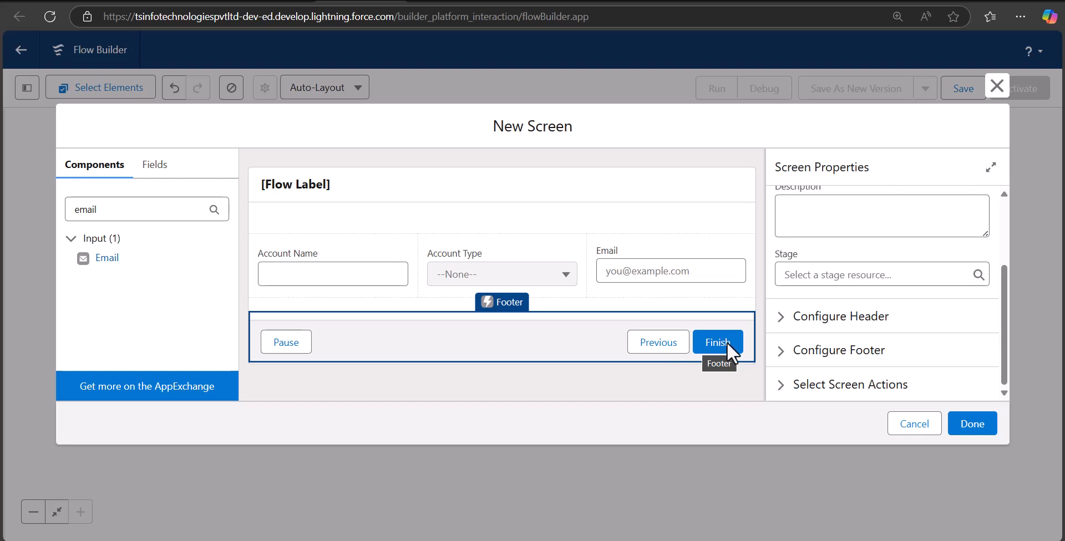
Step: Hide the Previous and Pause buttons, relabel Finish as 'Save', and close the screen editor
left_click(793, 355)
scroll(832, 333, "down", 2)
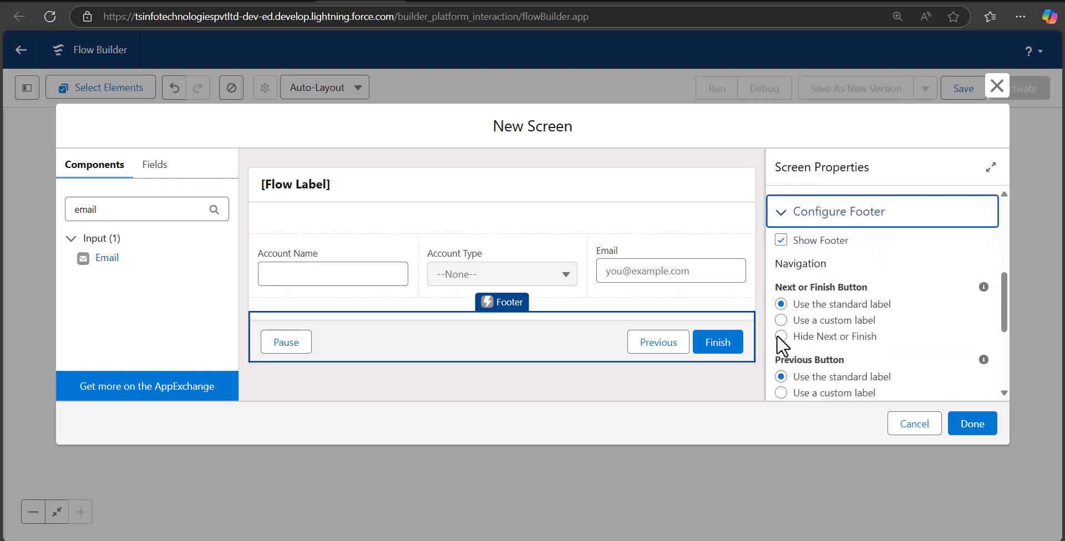
scroll(787, 338, "down", 3)
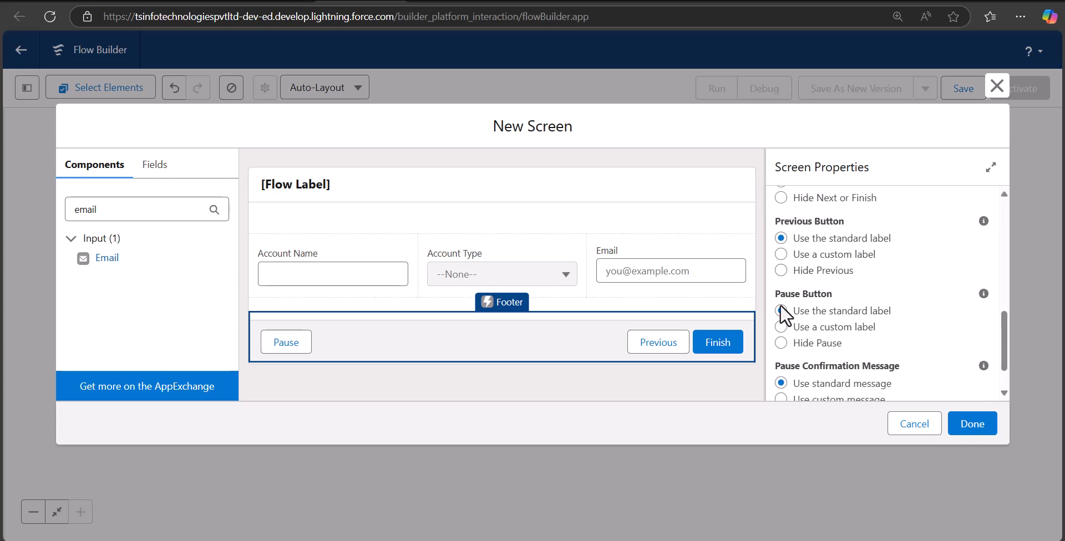
left_click(781, 270)
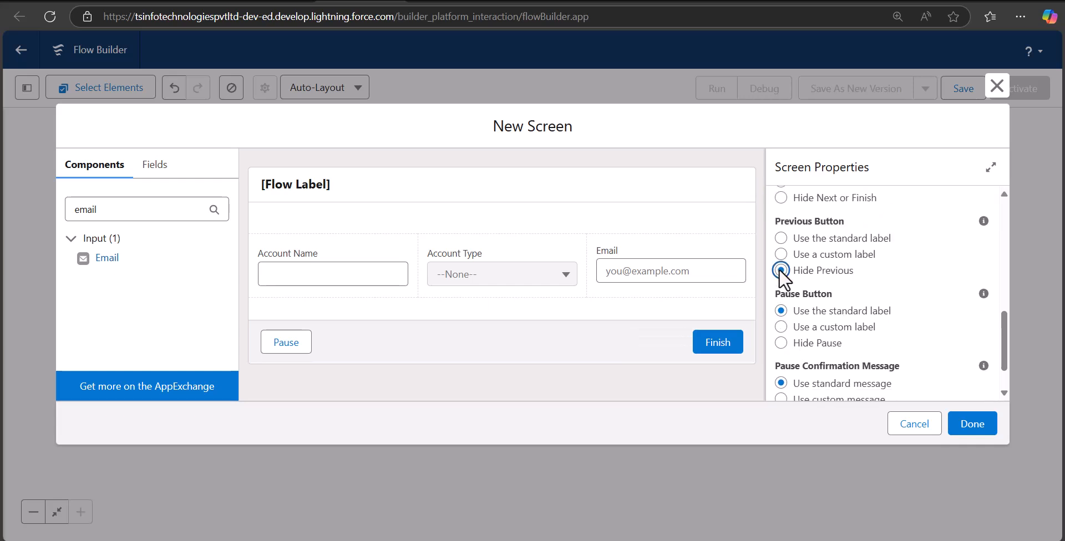
left_click(781, 343)
scroll(787, 341, "up", 3)
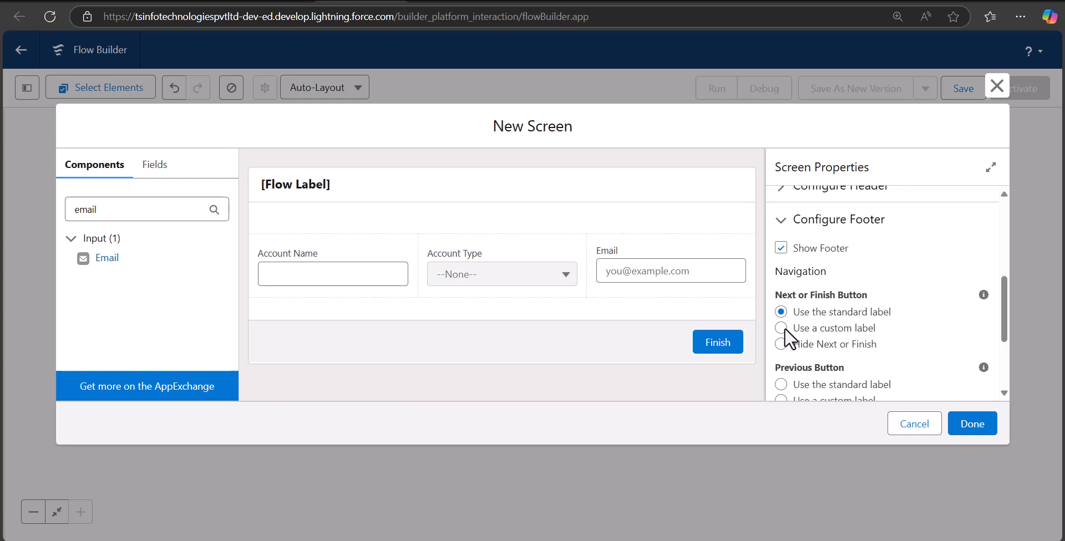
left_click(781, 327)
scroll(837, 338, "down", 3)
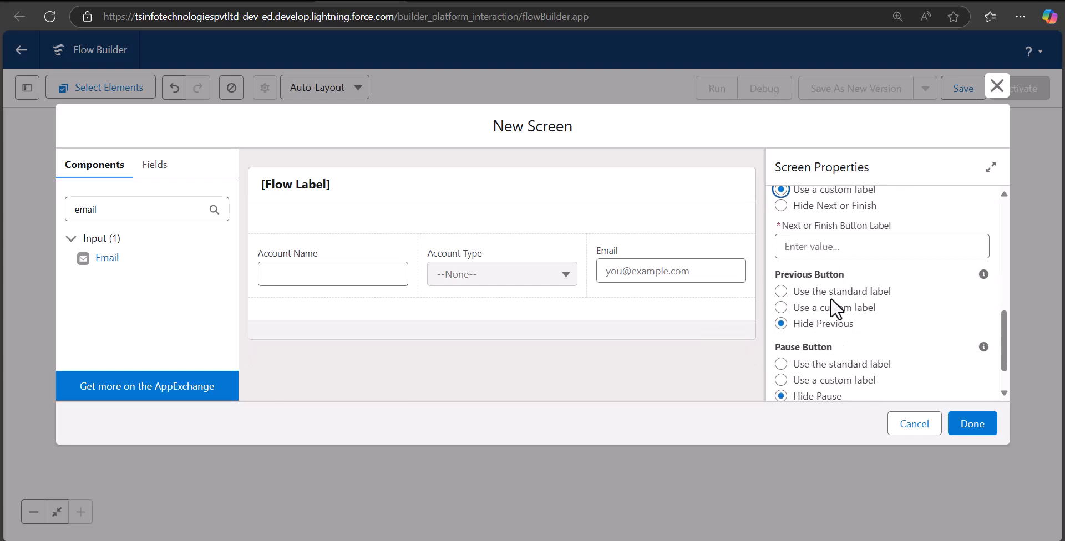
left_click(826, 246)
type("Save")
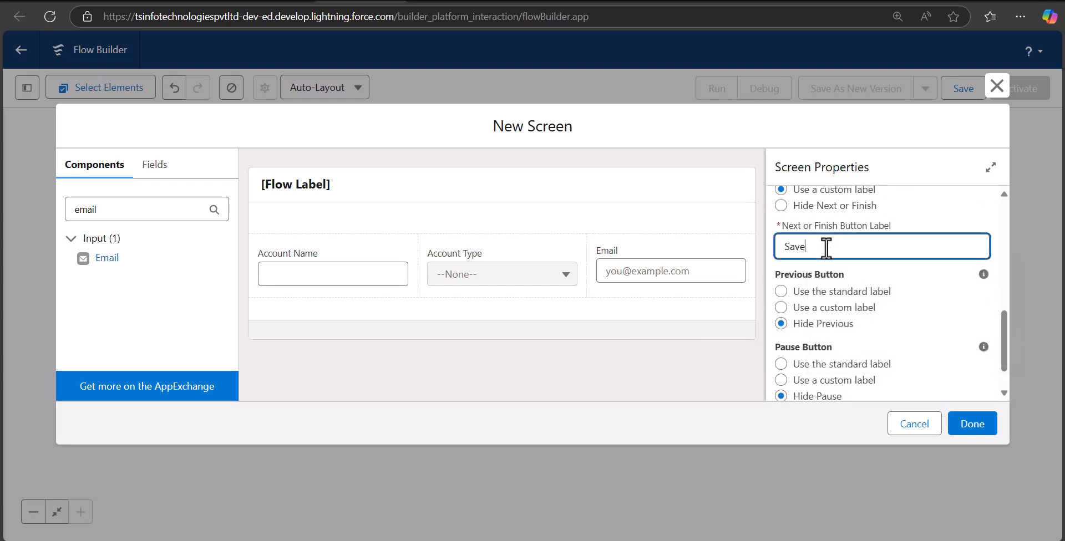
left_click(972, 435)
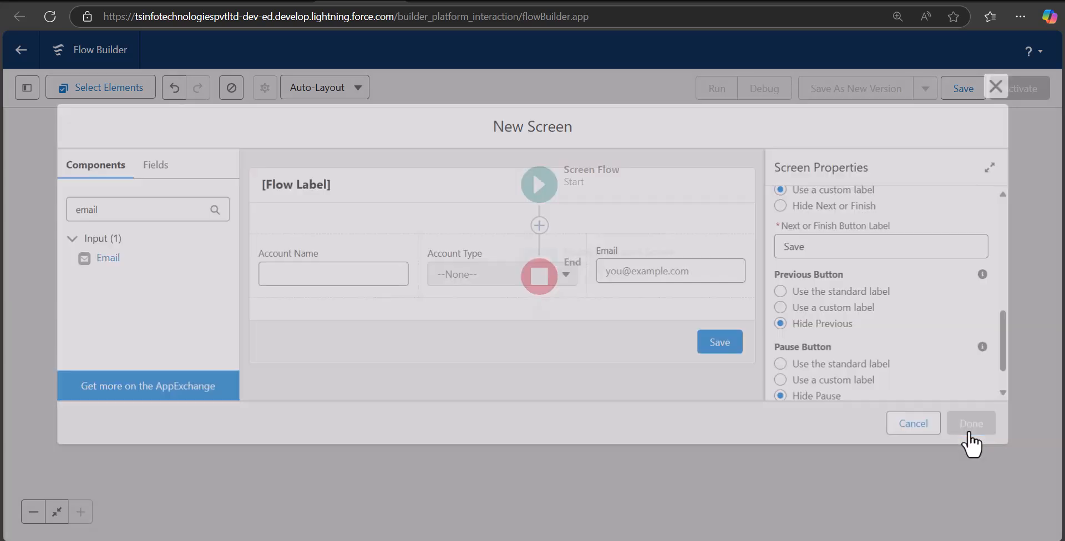
left_click_drag(657, 303, 660, 333)
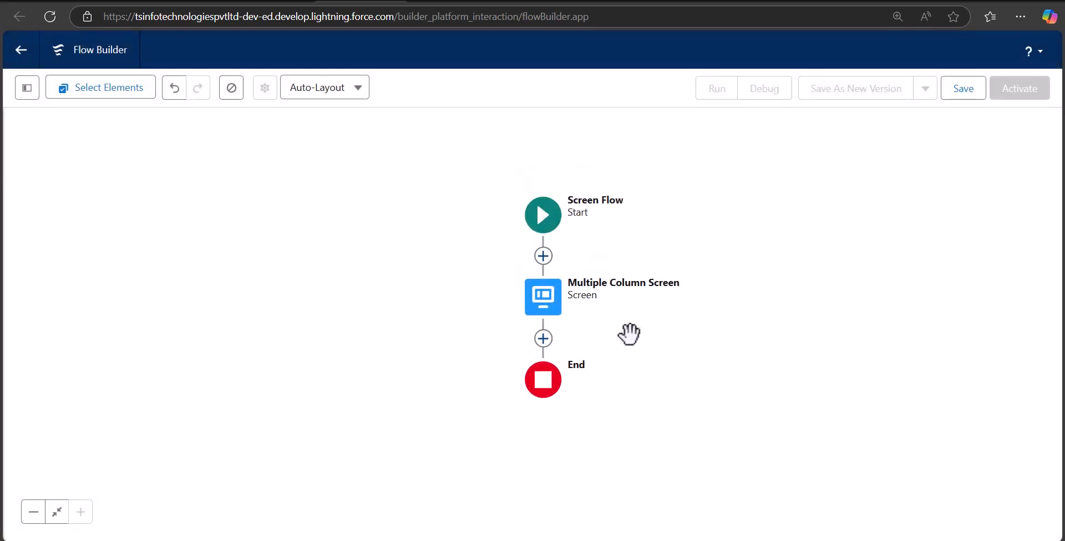
Step: Add a Create Records element labelled Create Account Records (API name Create_Account_Records) after the screen
left_click(543, 338)
left_click(537, 295)
type("crea")
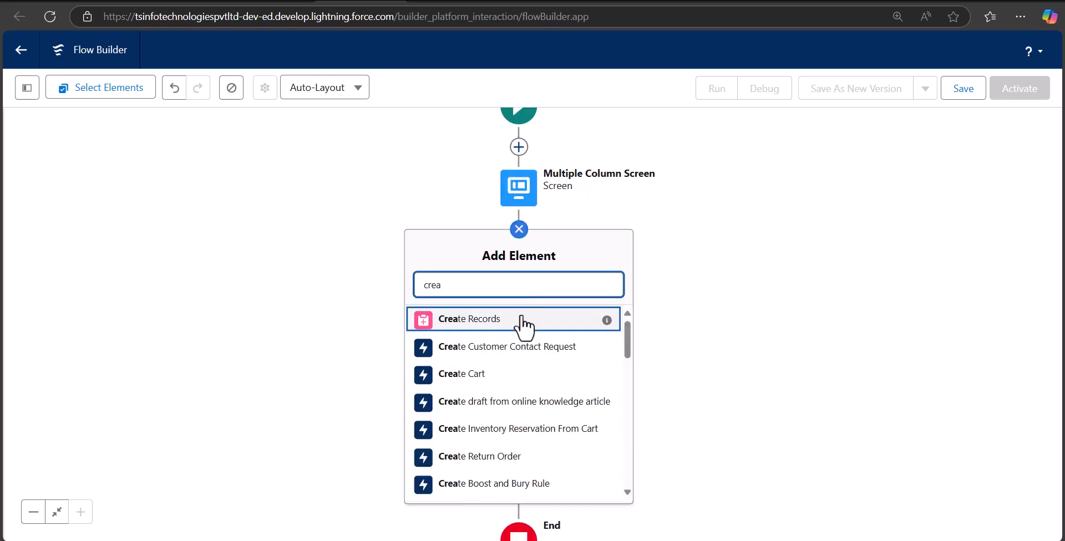
left_click(519, 329)
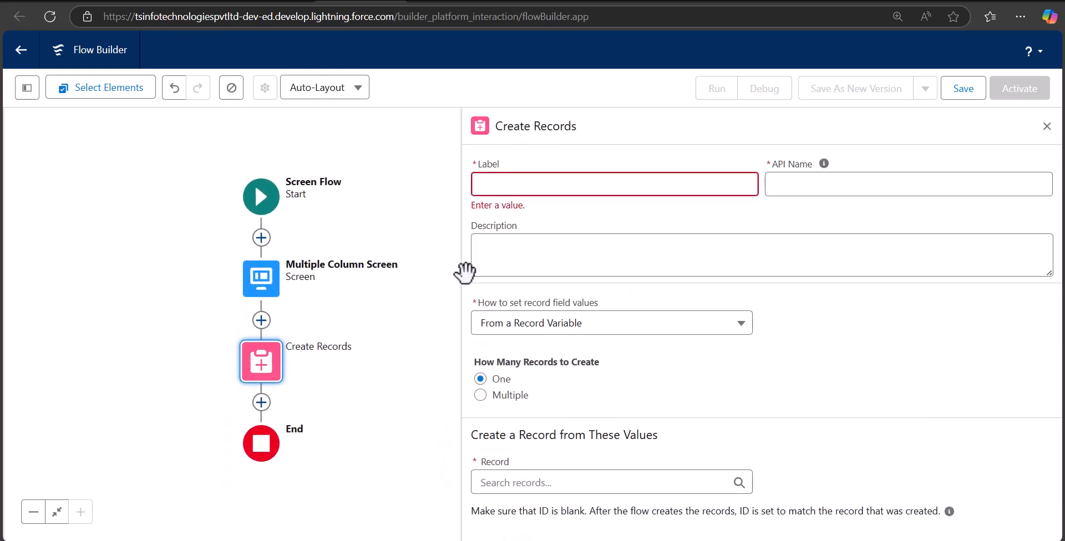
left_click(562, 187)
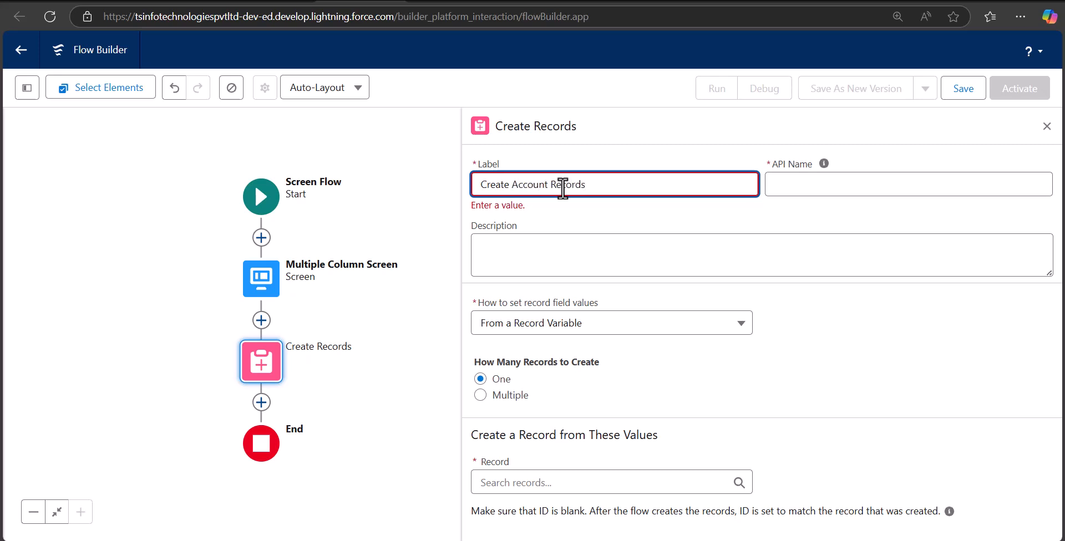
left_click(844, 189)
left_click(869, 307)
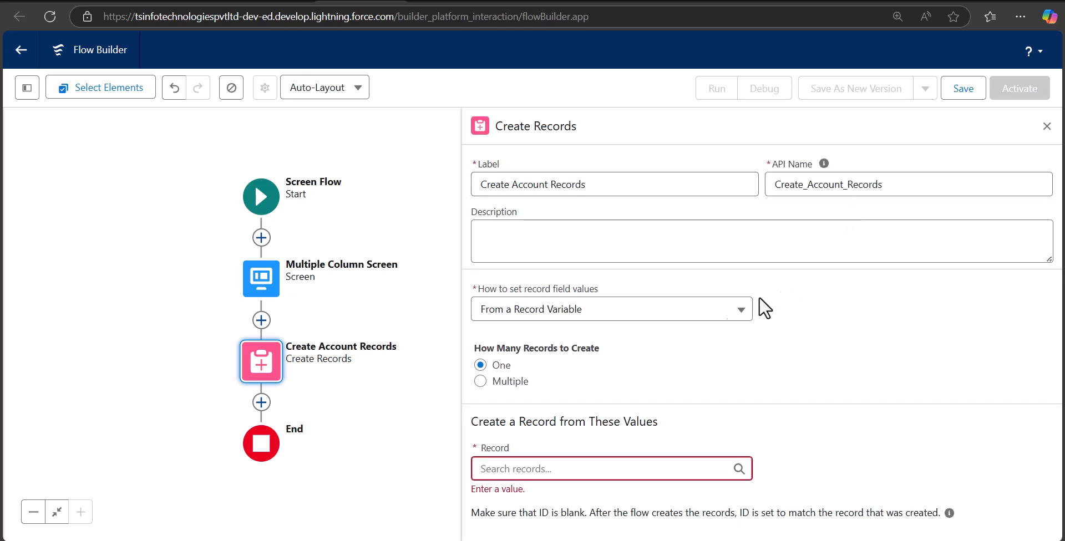
Step: Set record field values manually and choose Account as the object to create
left_click(575, 321)
left_click(557, 341)
left_click(539, 407)
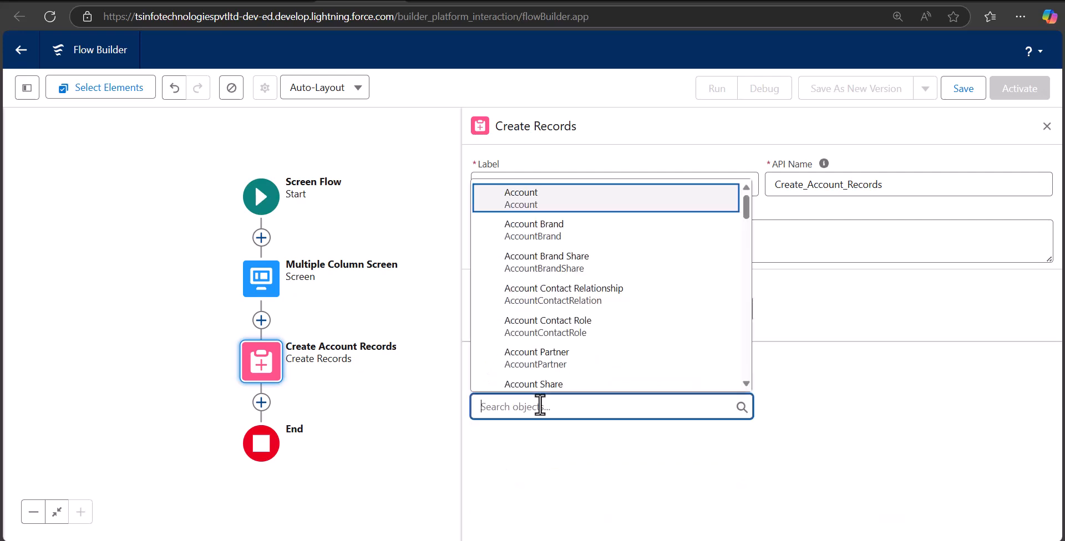
type("acc")
left_click(570, 211)
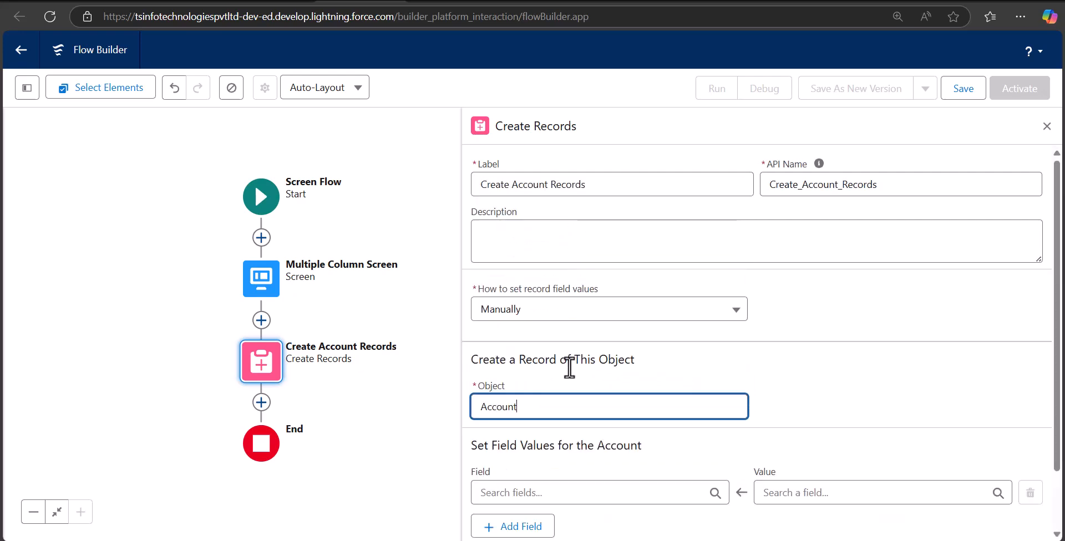
scroll(565, 389, "down", 2)
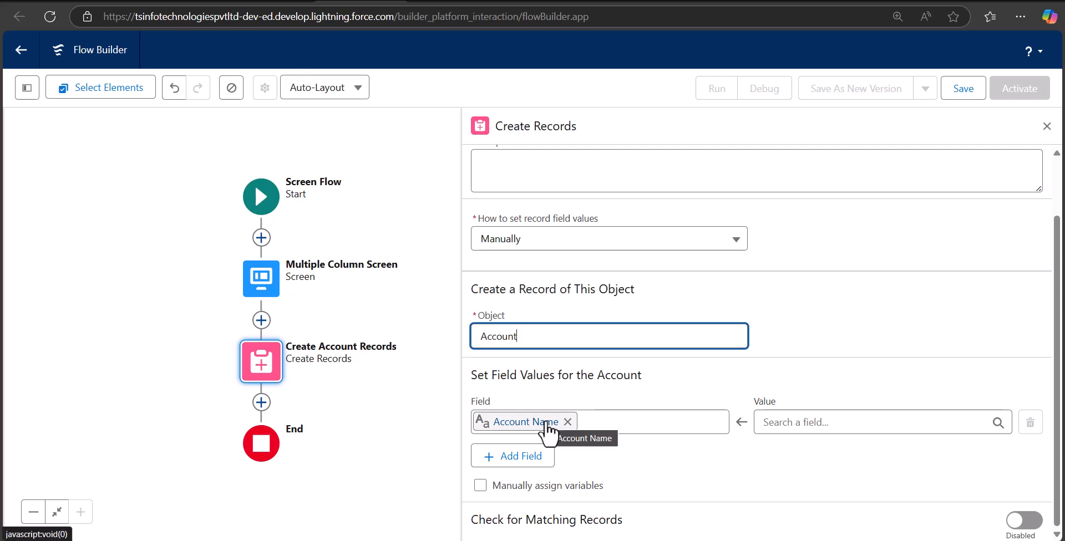
Step: Map Account Name and Account Type to the Multiple Column Screen's matching components
left_click(777, 427)
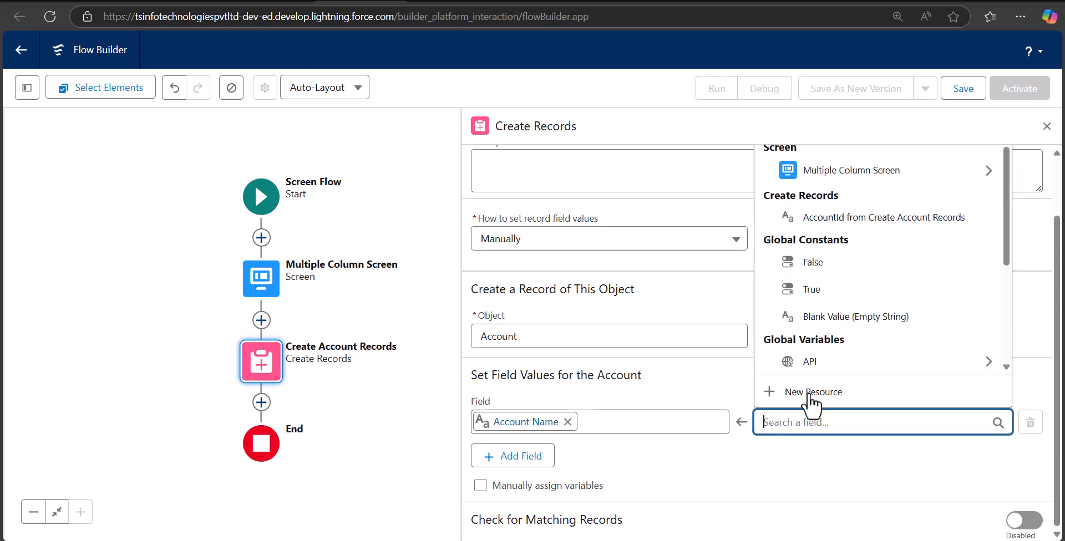
left_click(876, 179)
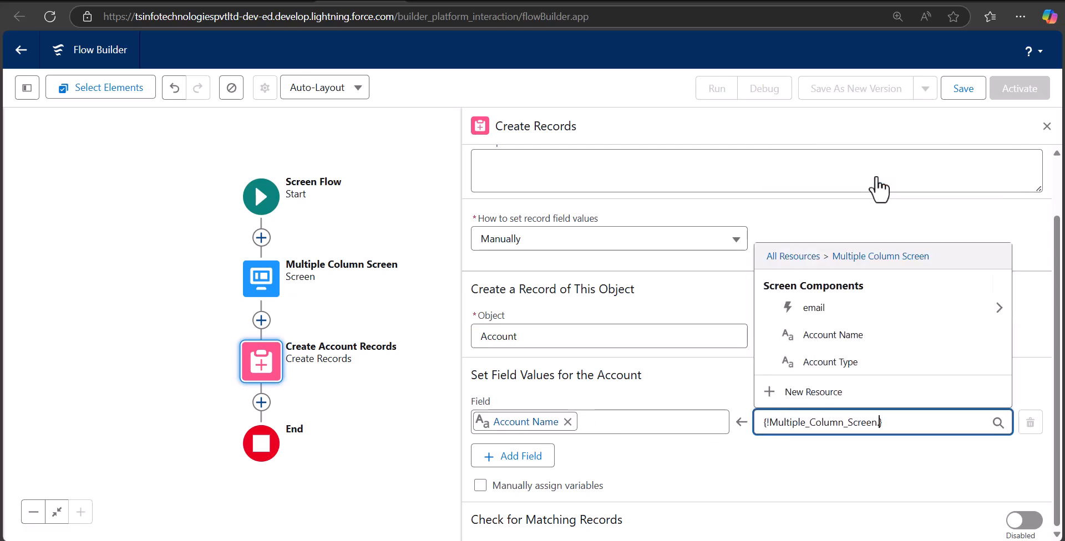
left_click(868, 341)
left_click(494, 458)
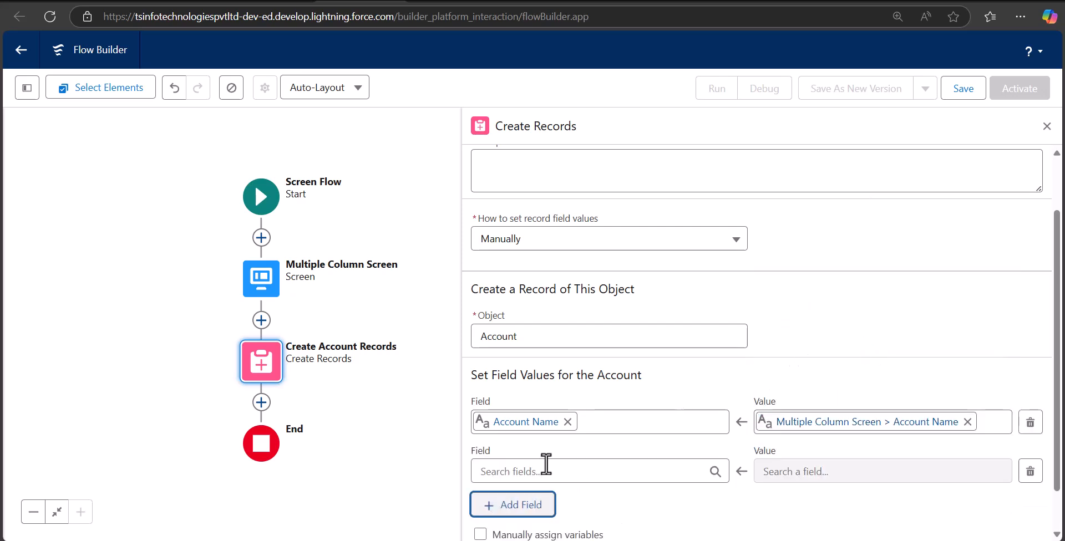
left_click(545, 469)
type("typ")
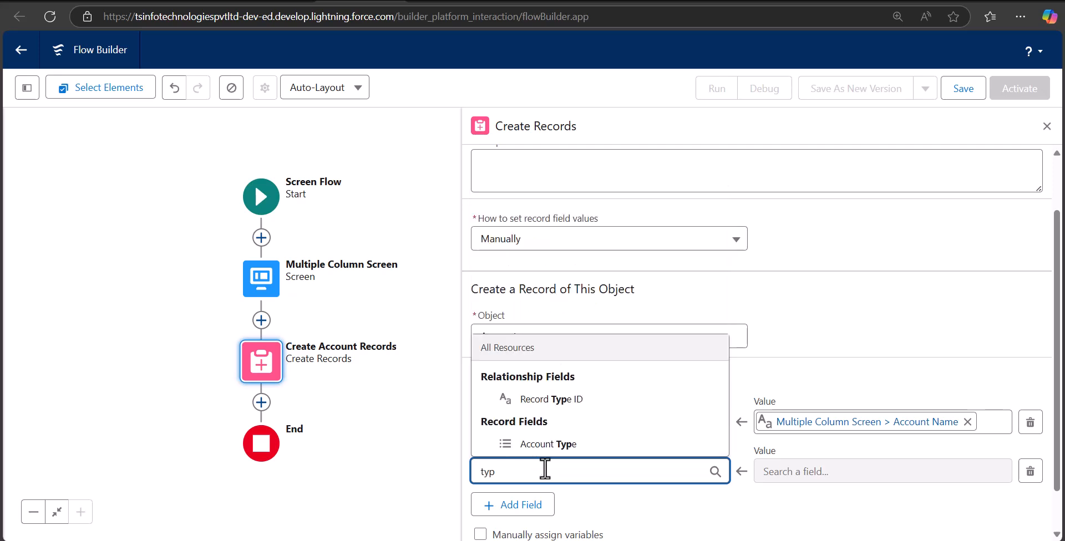
left_click(572, 446)
left_click(887, 473)
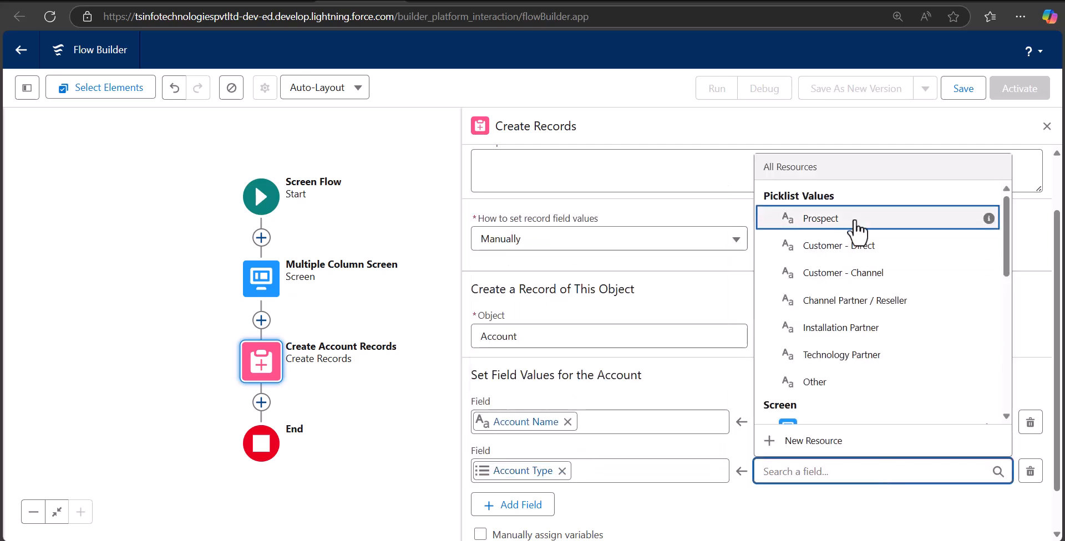
scroll(845, 402, "down", 1)
left_click(854, 369)
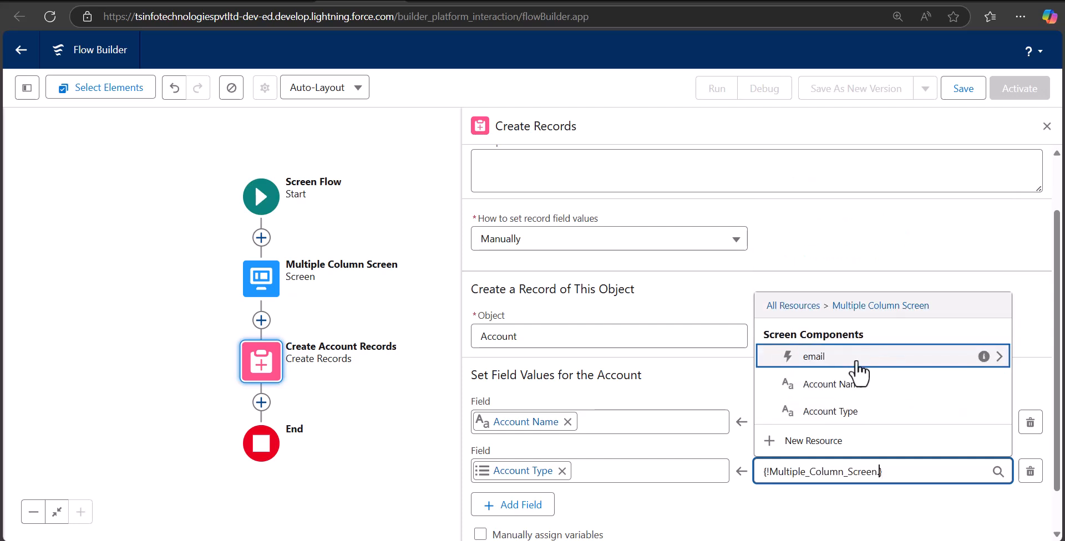
left_click(791, 411)
Step: Map Email to the email component's Value and close the element settings
scroll(794, 431, "down", 1)
left_click(519, 456)
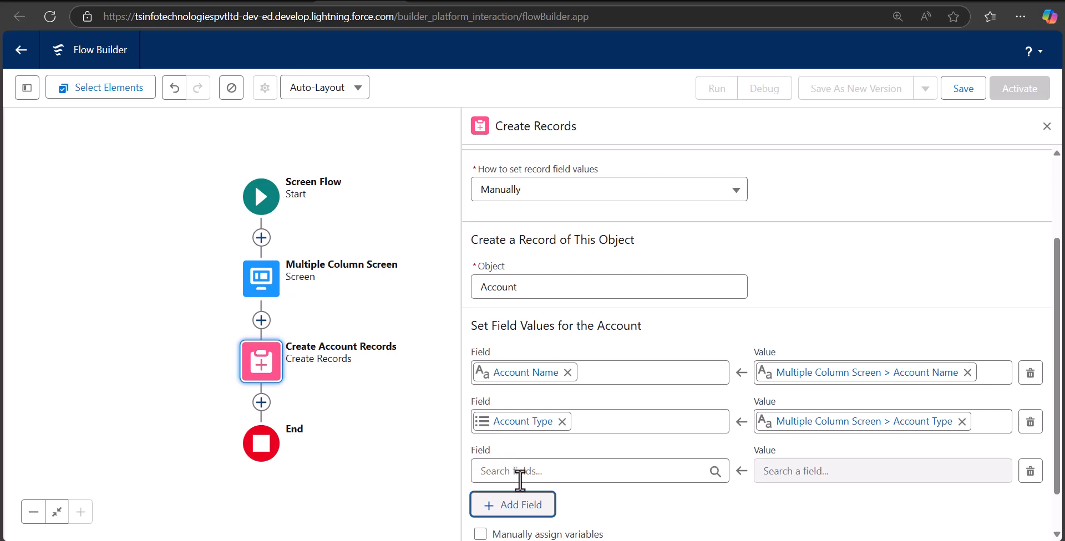
left_click(520, 471)
type("email")
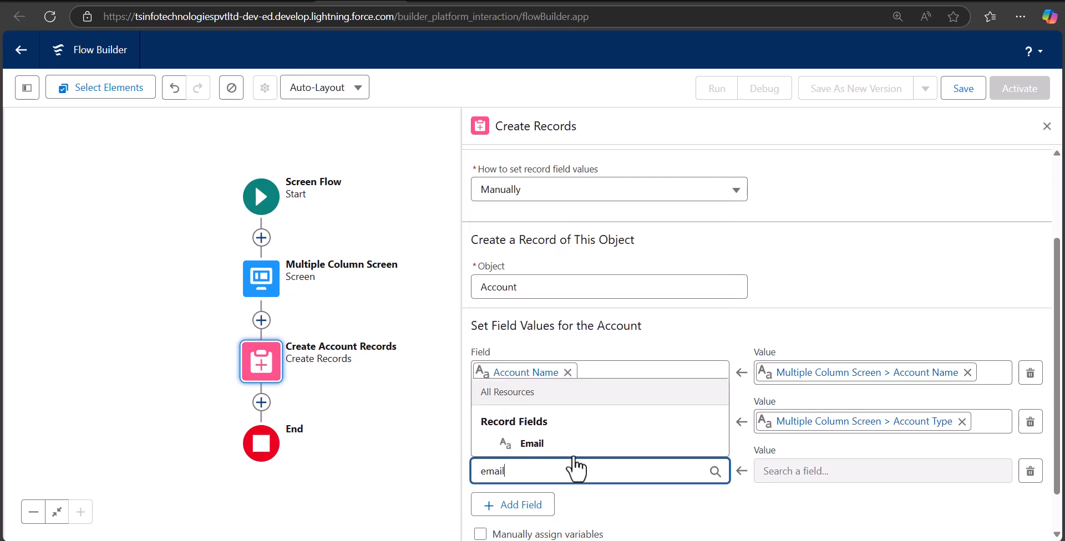
left_click(572, 444)
left_click(848, 469)
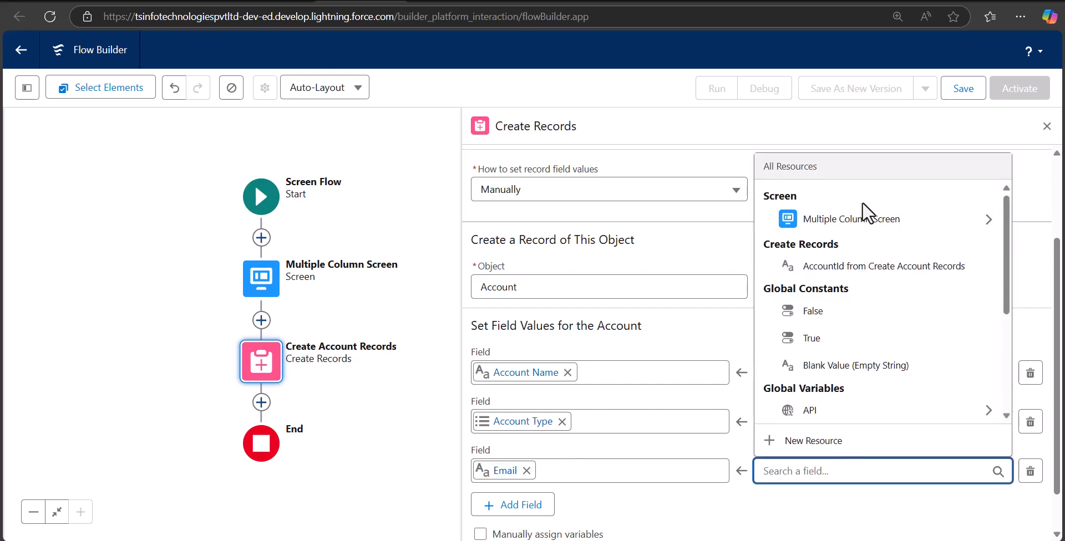
left_click(887, 224)
left_click(843, 358)
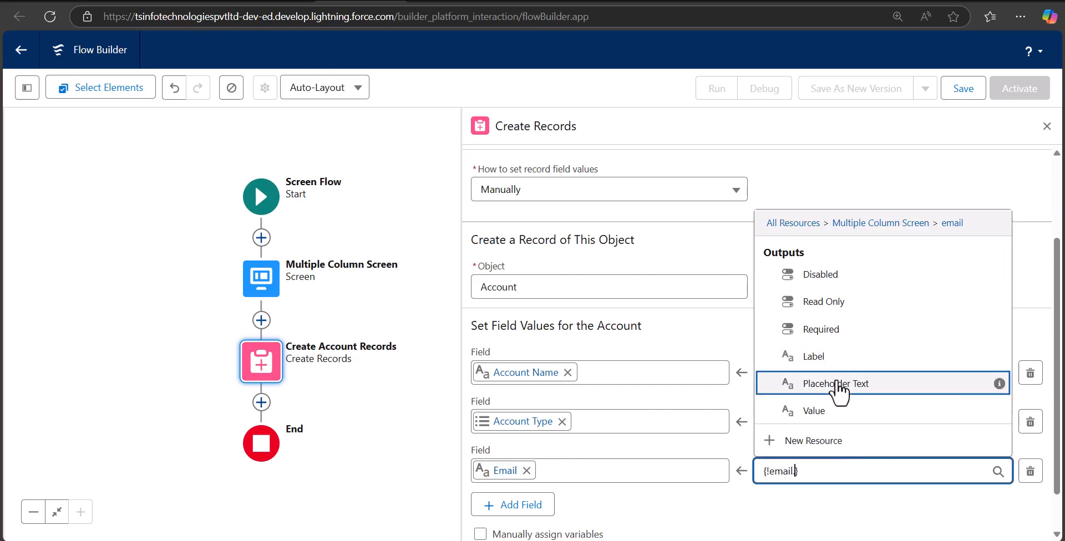
left_click(831, 411)
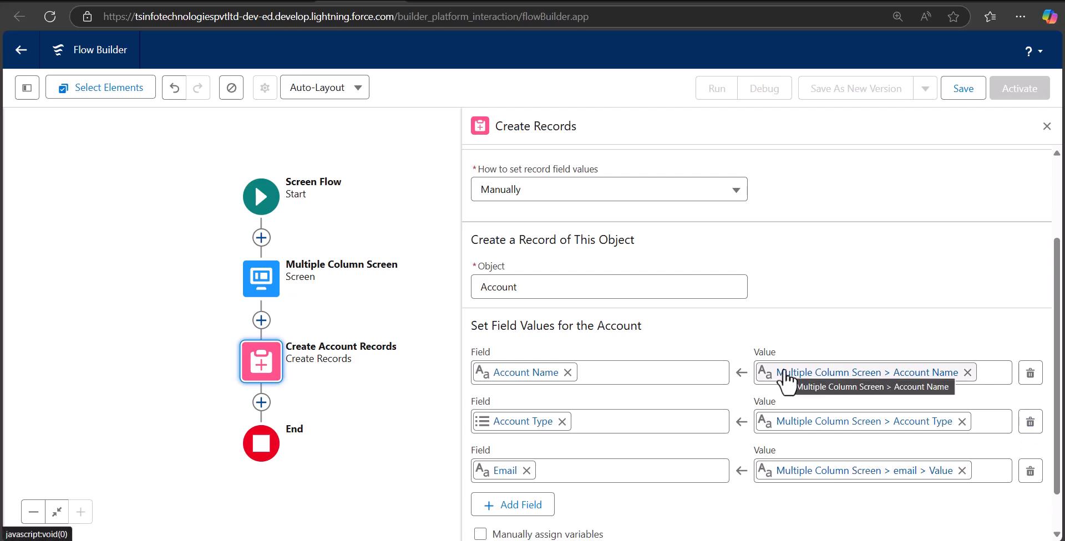
left_click(1047, 127)
Step: Save the flow with label 'Screen Flow with Columns' and API name Screen_Flow_with_Columns
left_click(955, 96)
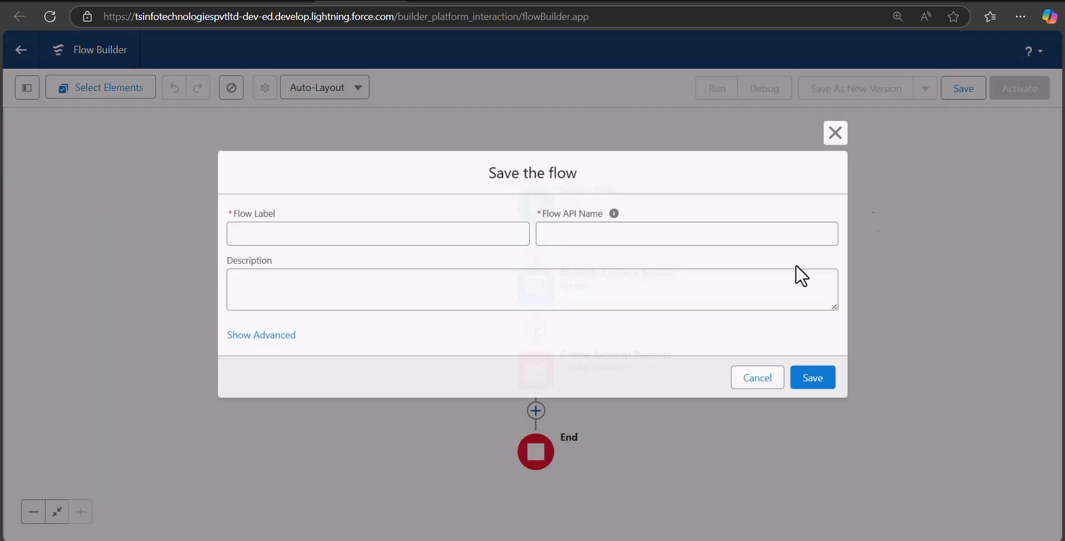
left_click(305, 234)
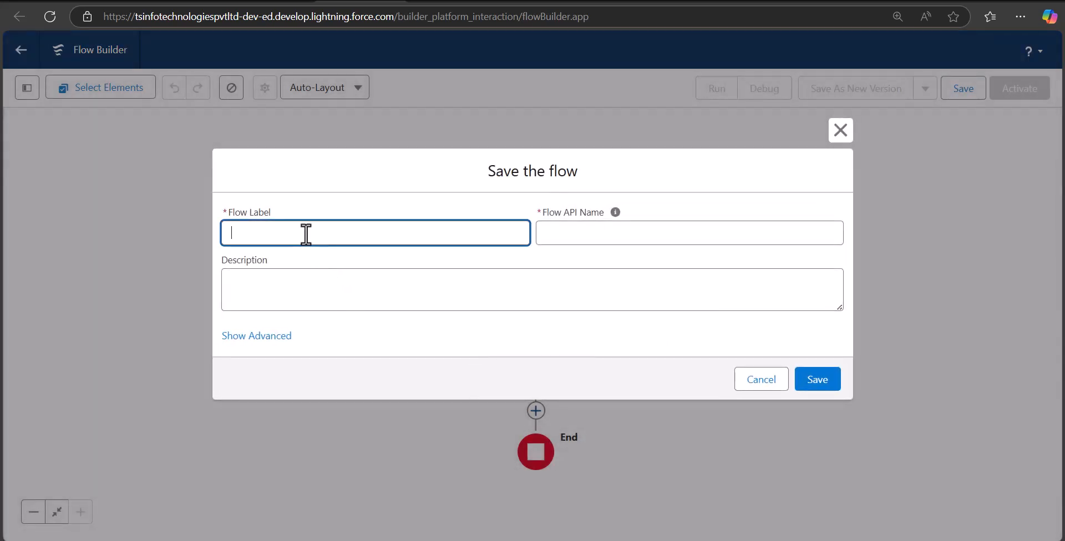
type("Screen Flow iwth Columnhs")
key("Tab")
left_click(688, 294)
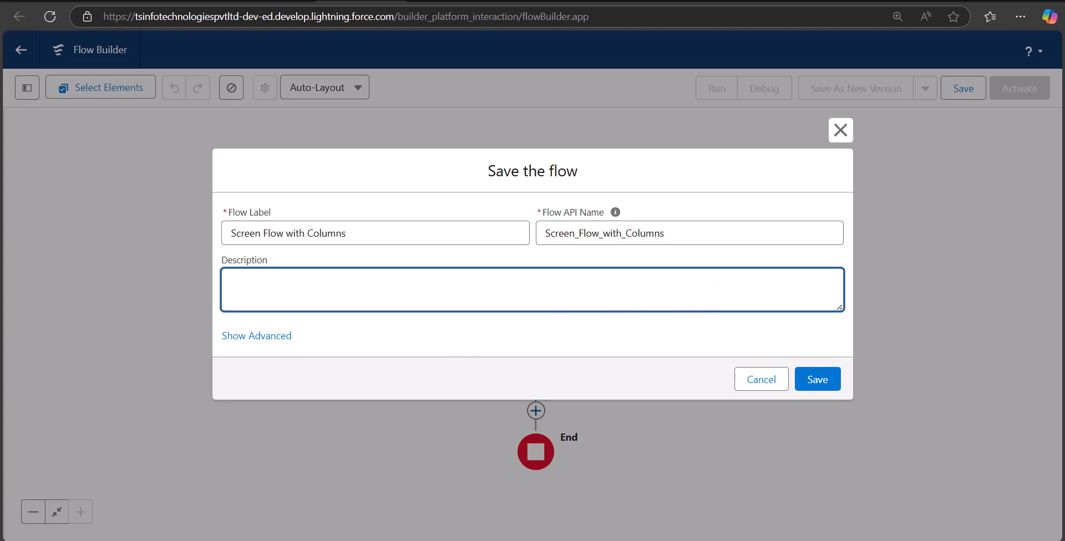
left_click(823, 385)
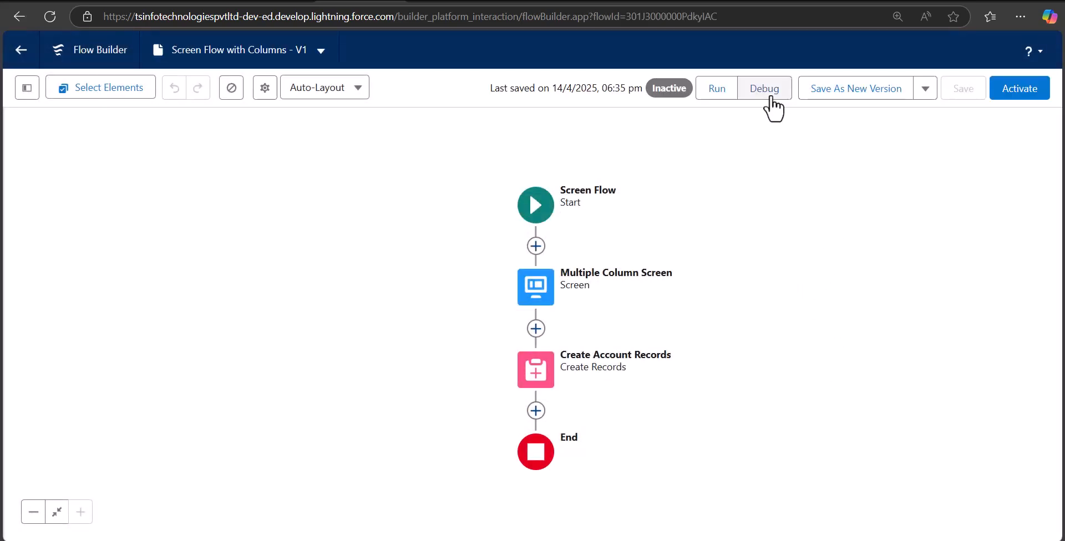
Step: Run the flow in debug mode and enter the account name Nelson Chemicals
left_click(765, 88)
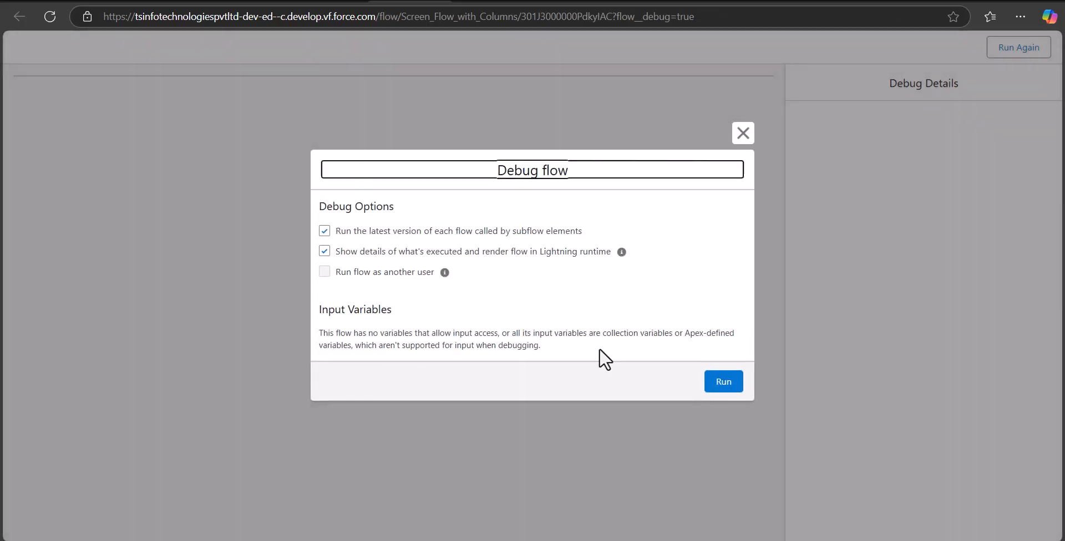
left_click(721, 382)
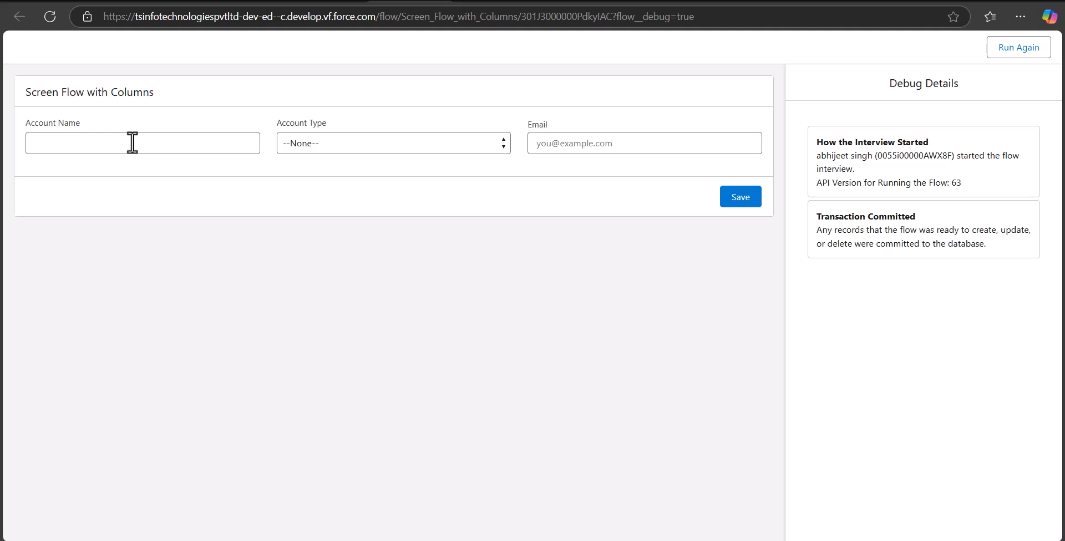
left_click(160, 148)
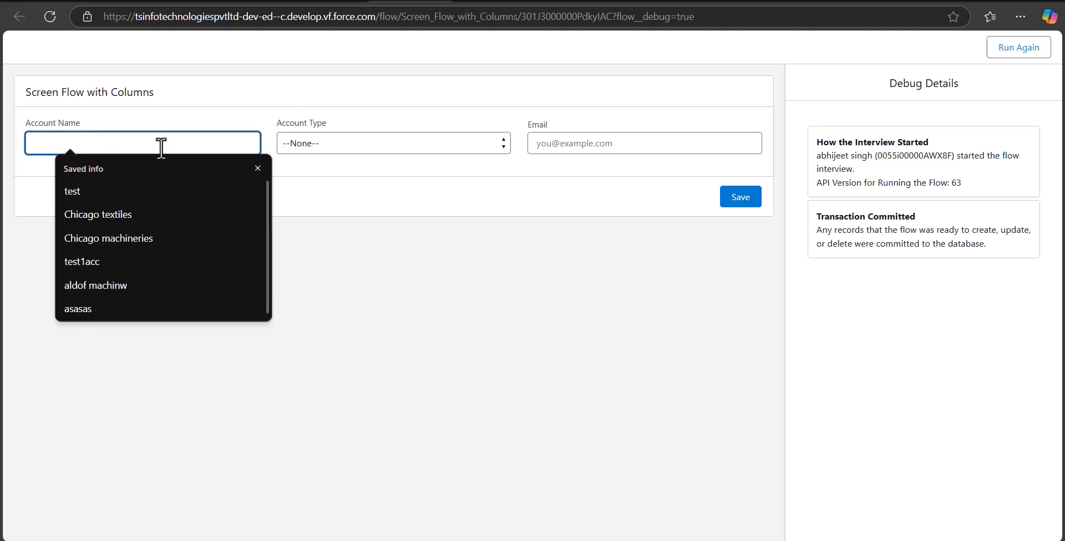
type("Nelson Chemicals")
Step: Set Account Type to Customer - Channel, enter the account's email, and submit the screen
left_click(414, 142)
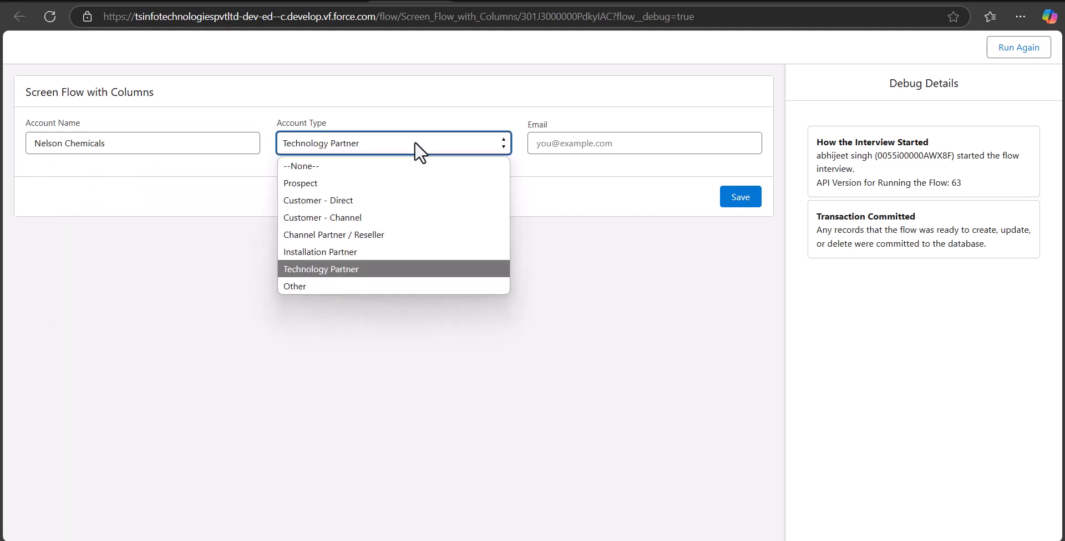
left_click(339, 216)
left_click(578, 144)
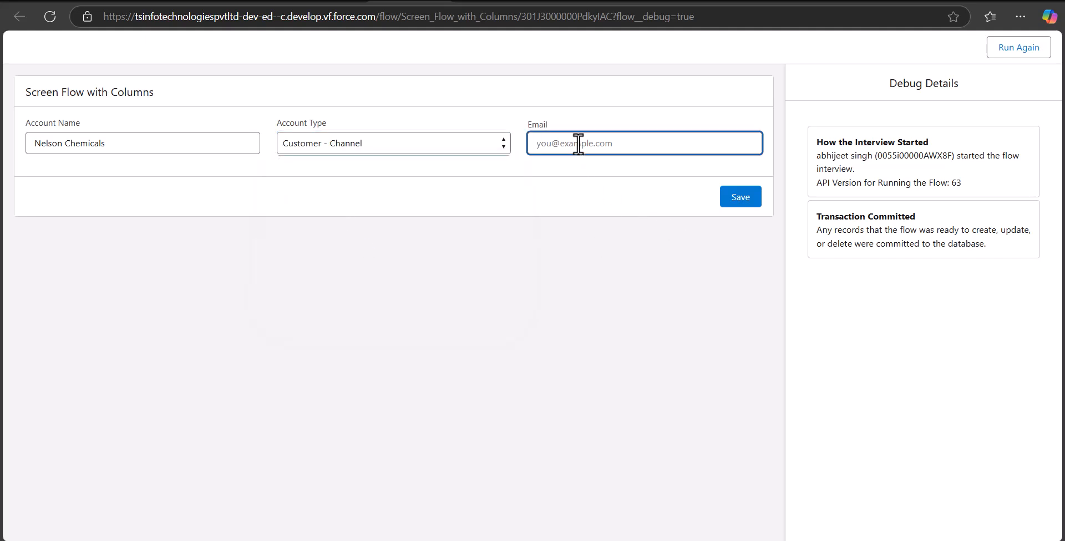
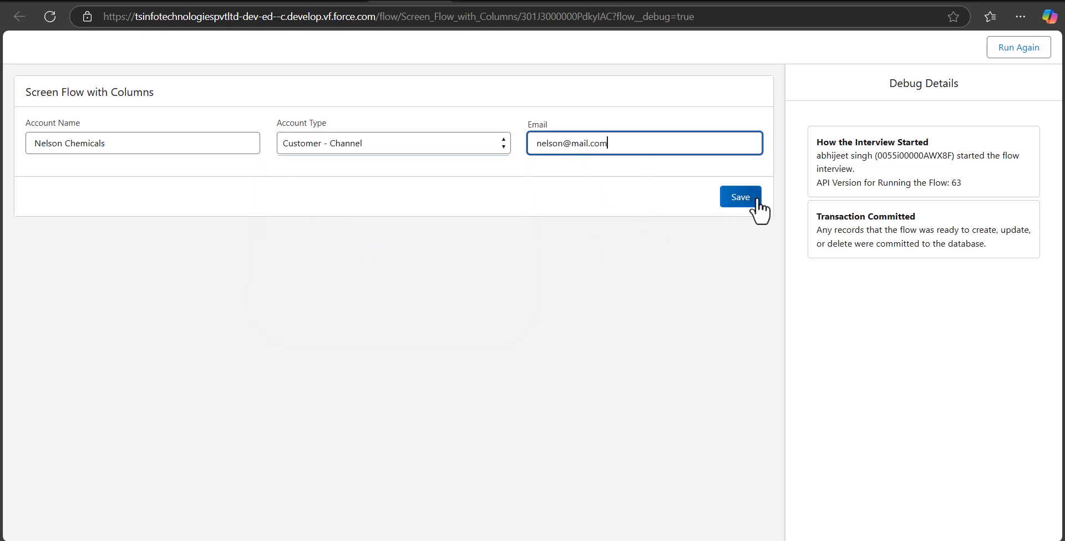
left_click(751, 200)
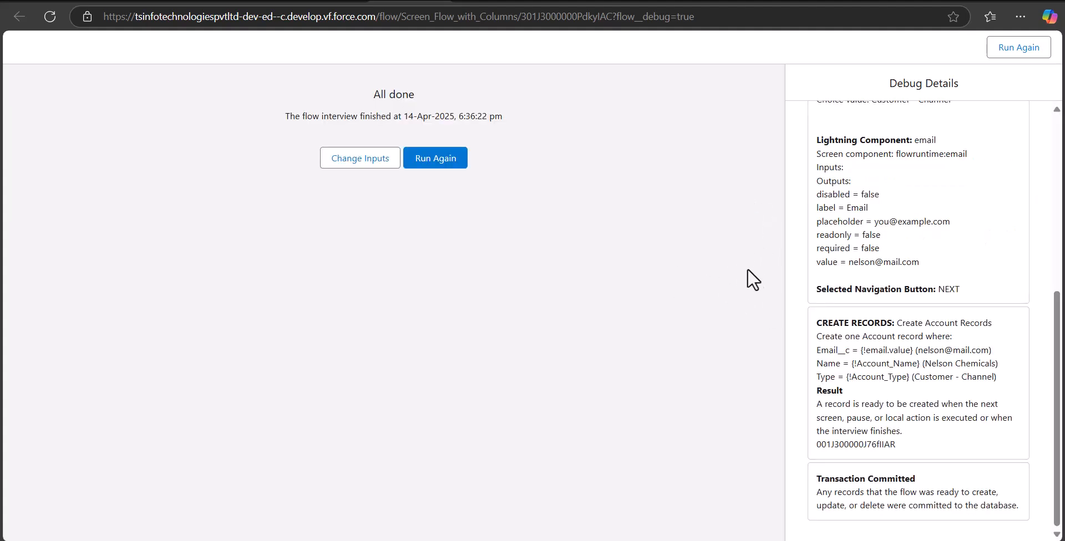